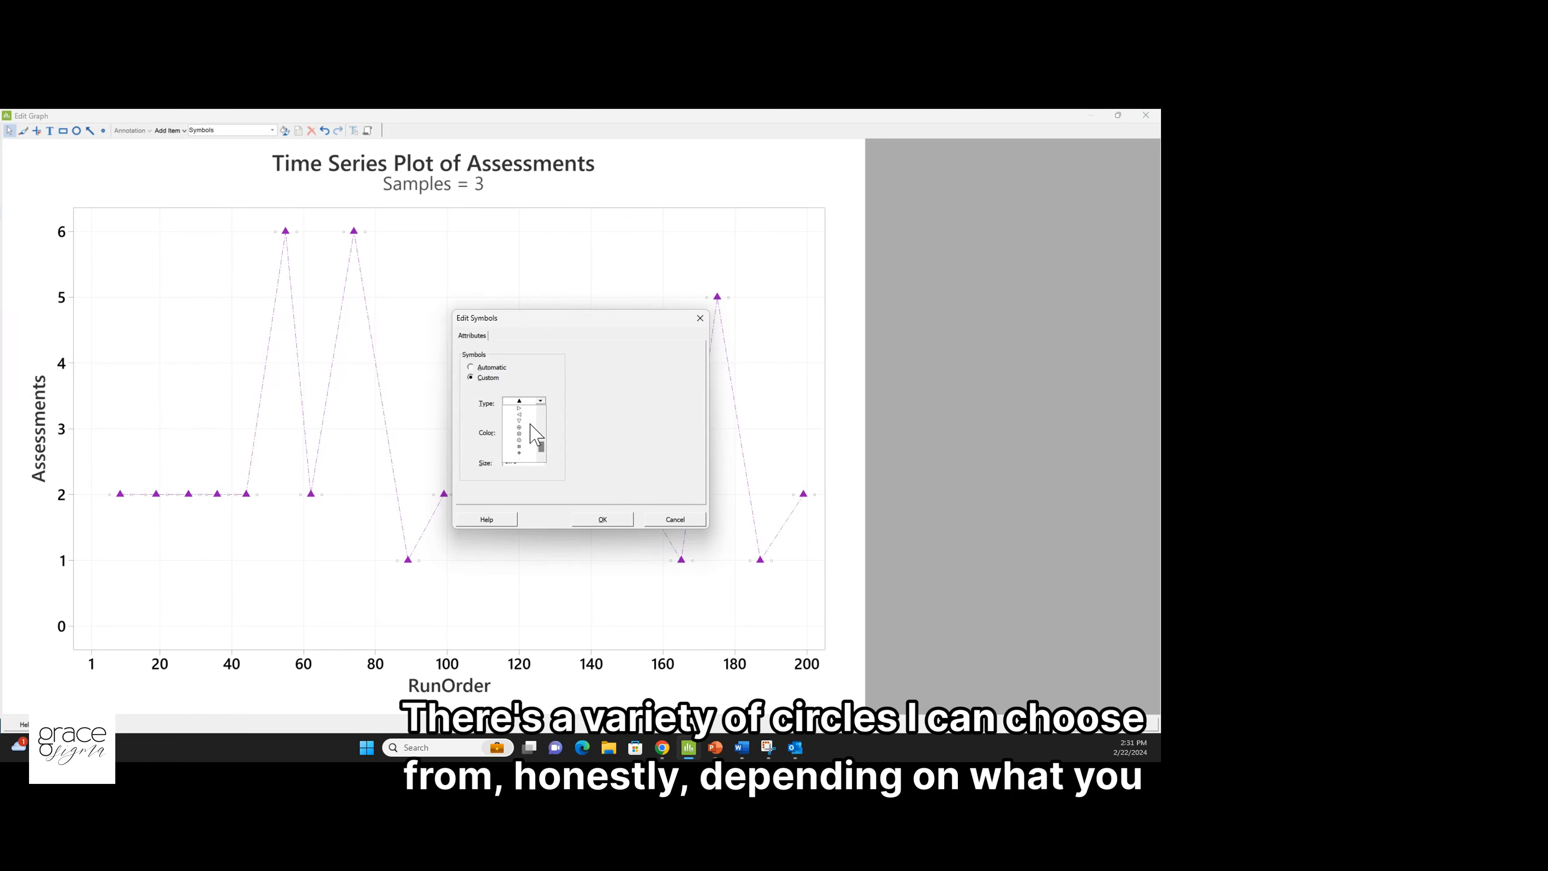
Change the data point symbols of the time series plot to the solid circle type
scroll(531, 453, up, 3)
scroll(532, 453, up, 3)
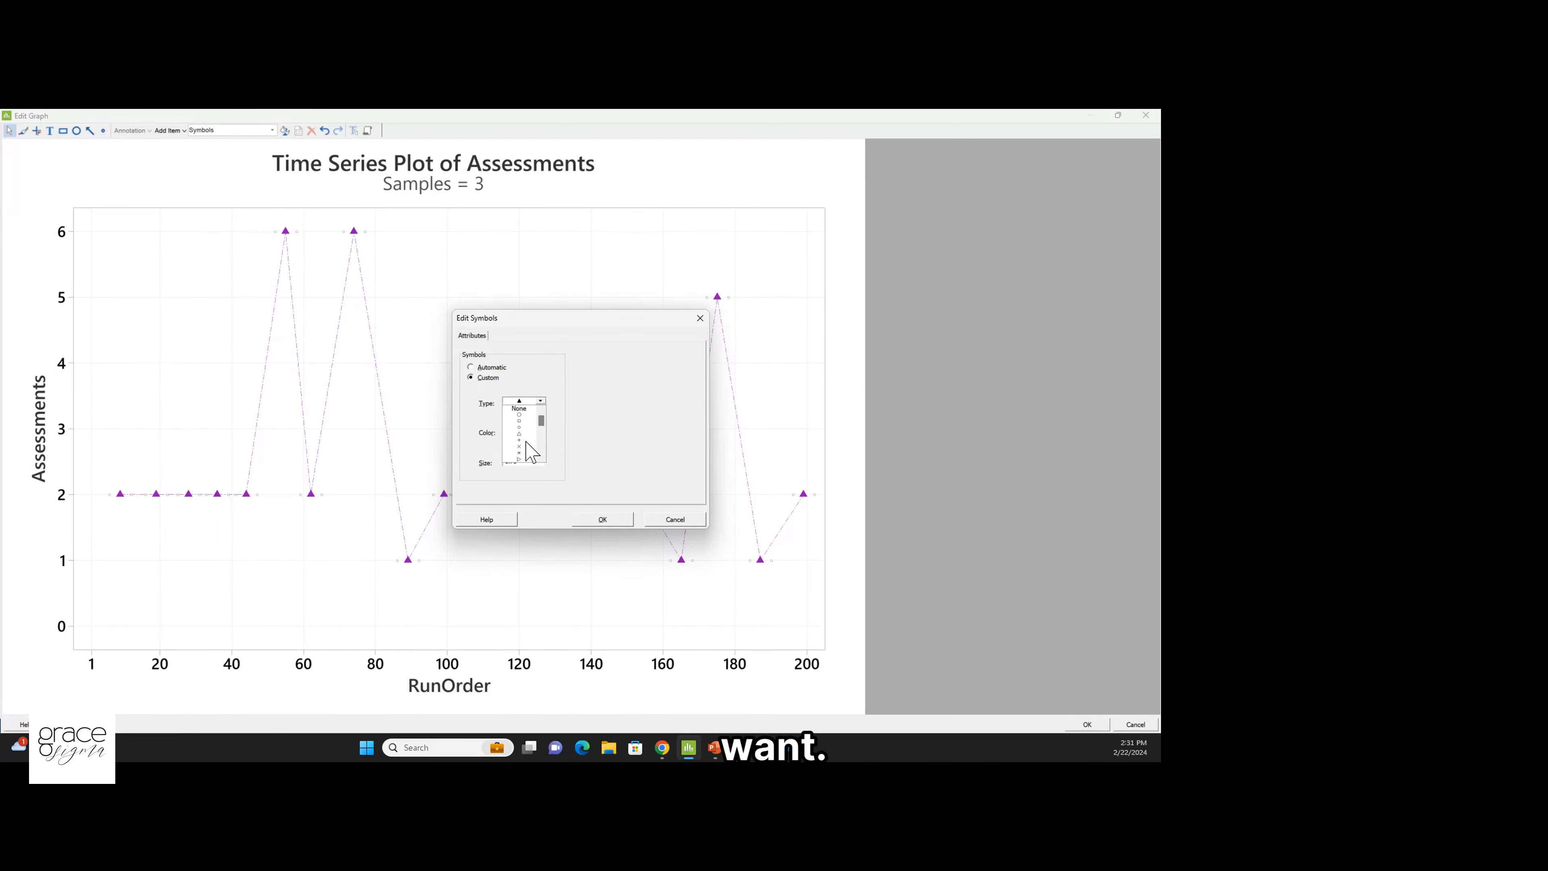
scroll(528, 429, down, 2)
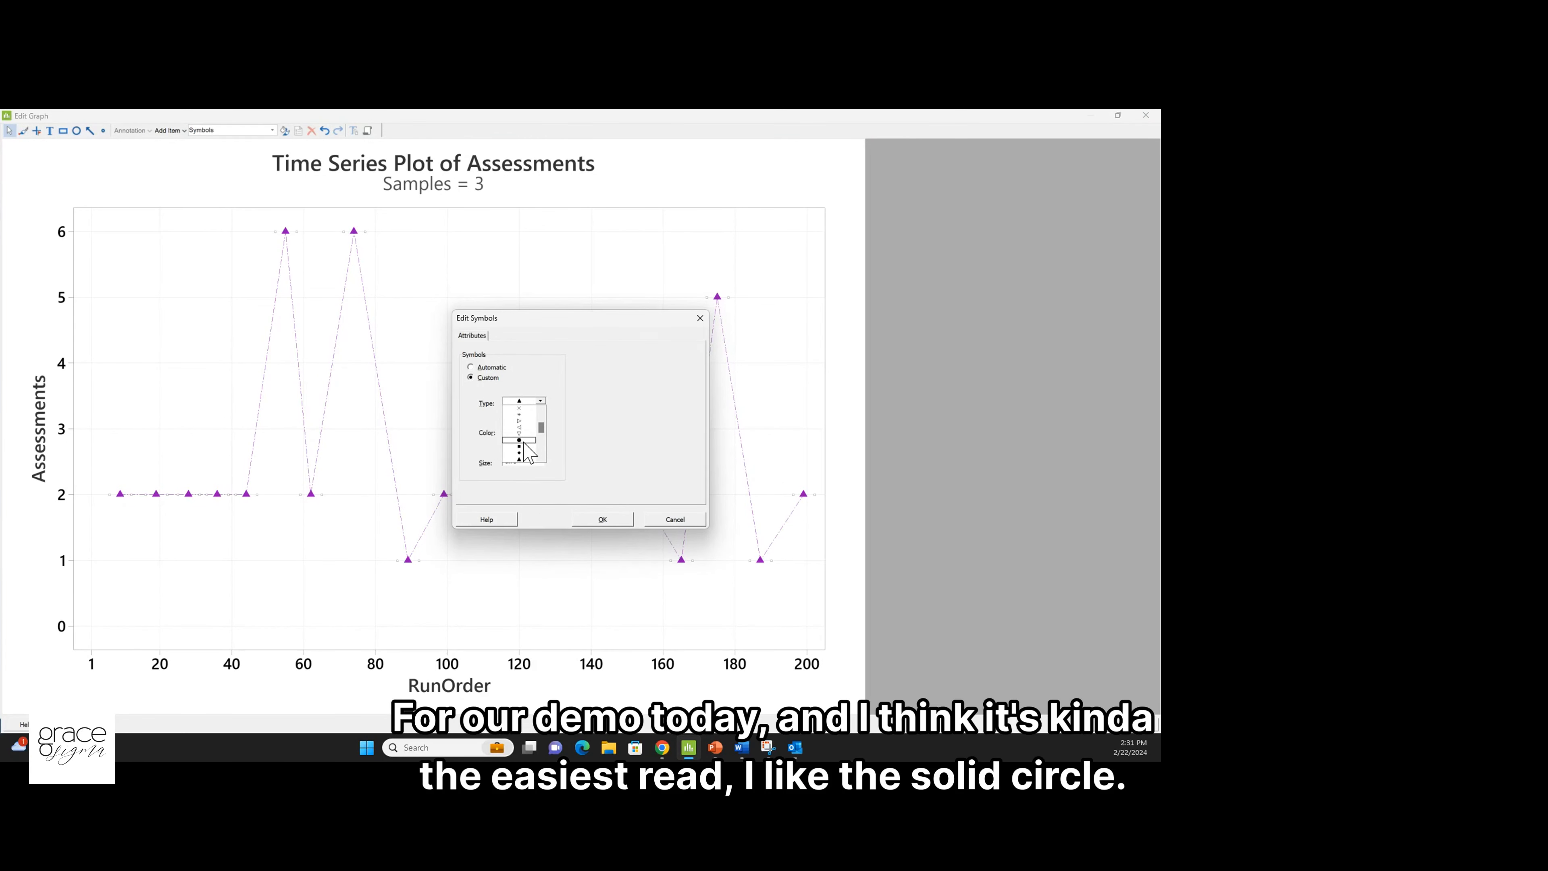
click(524, 441)
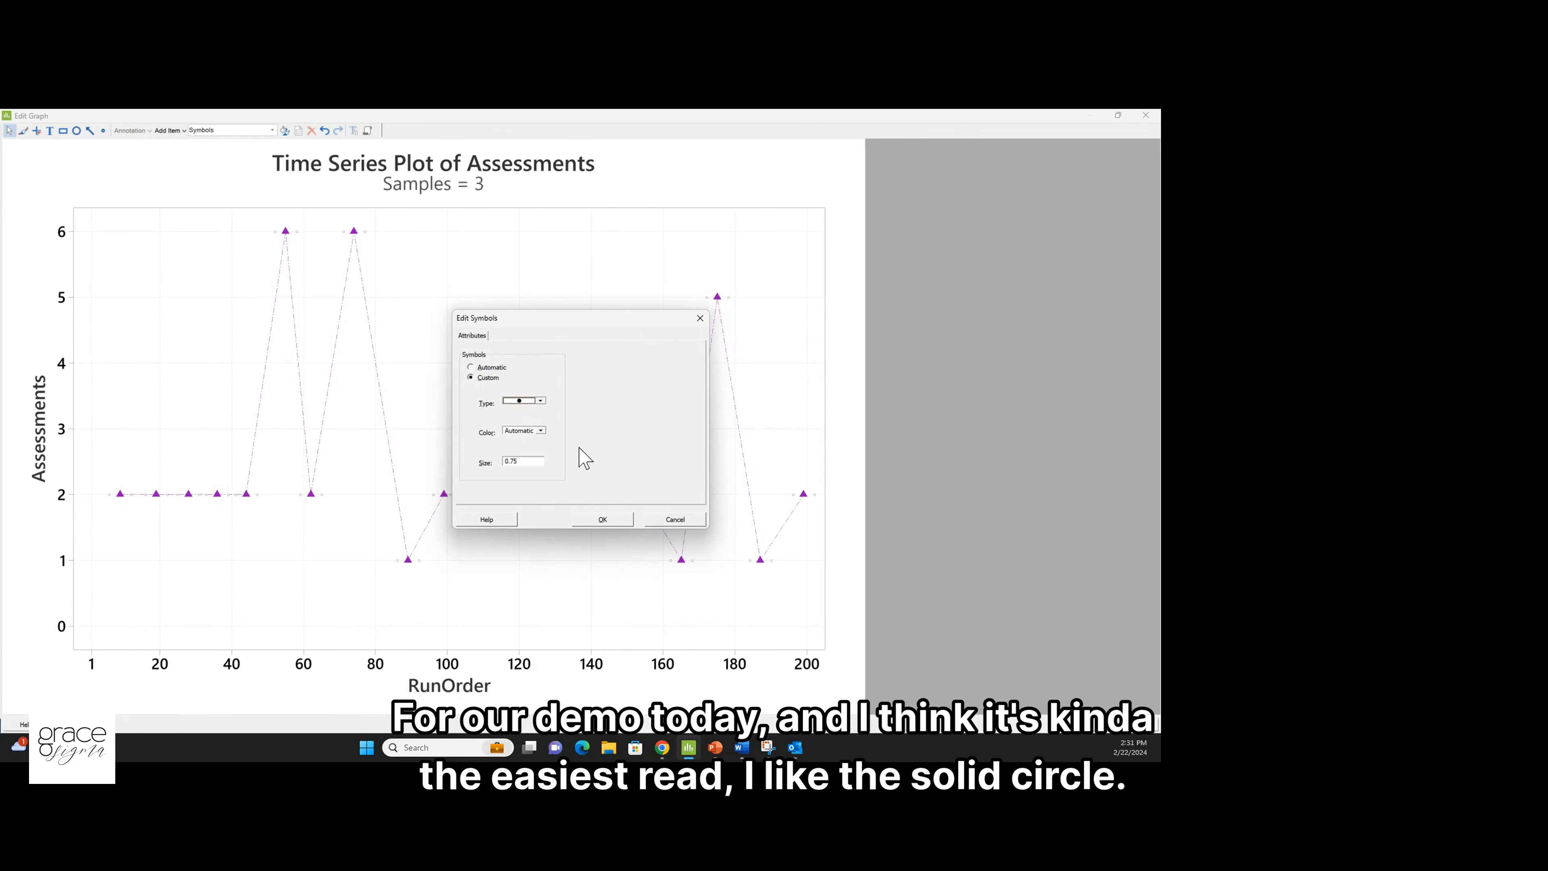
click(602, 519)
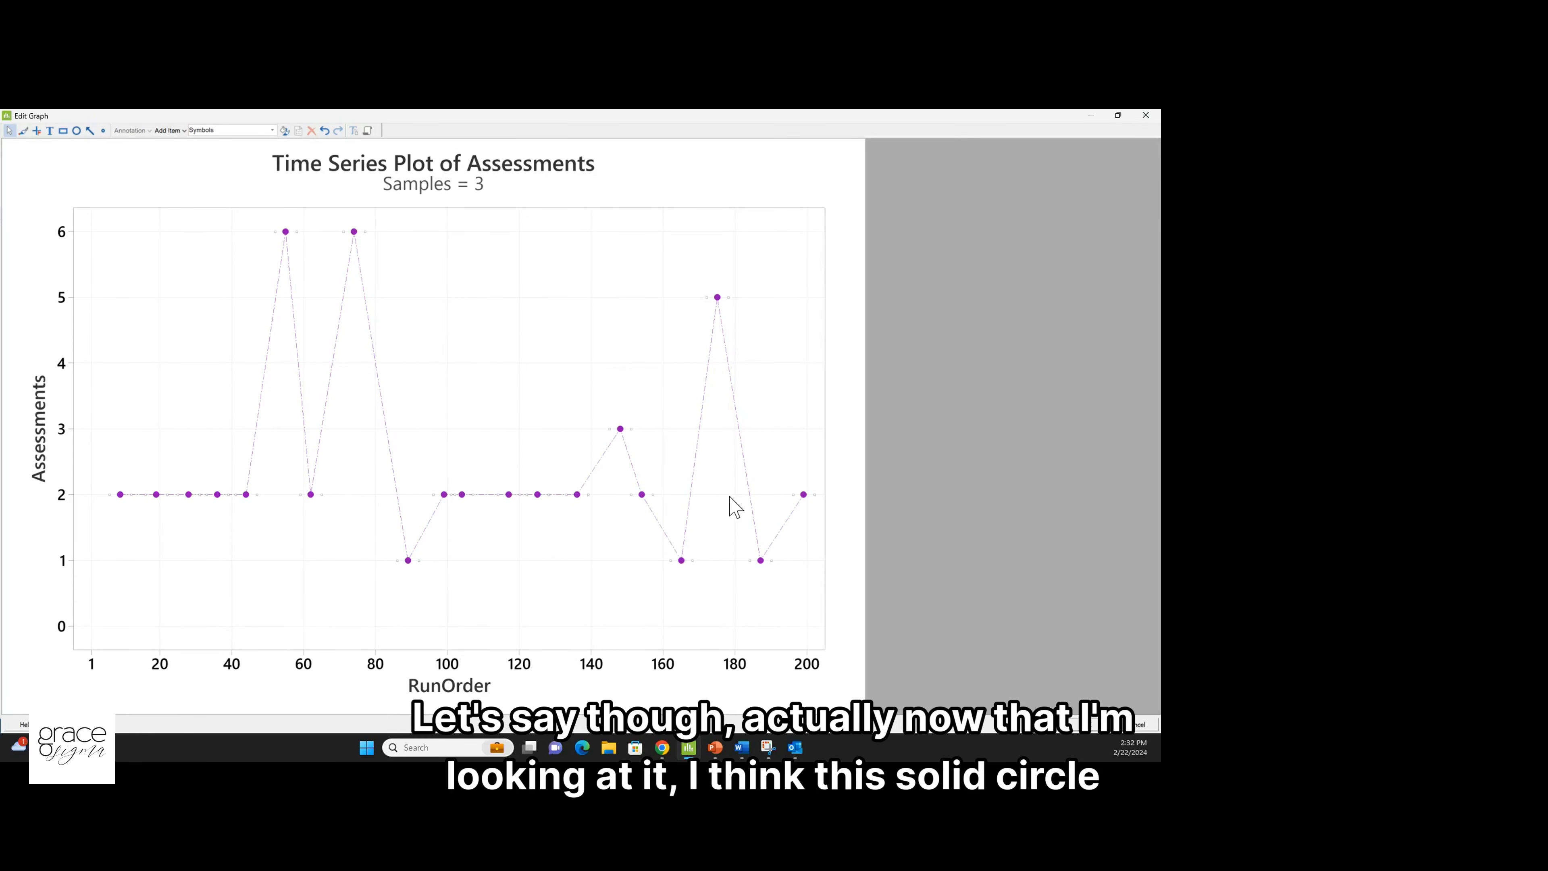
Set the size of the plot's data point symbols to 0.5
click(718, 298)
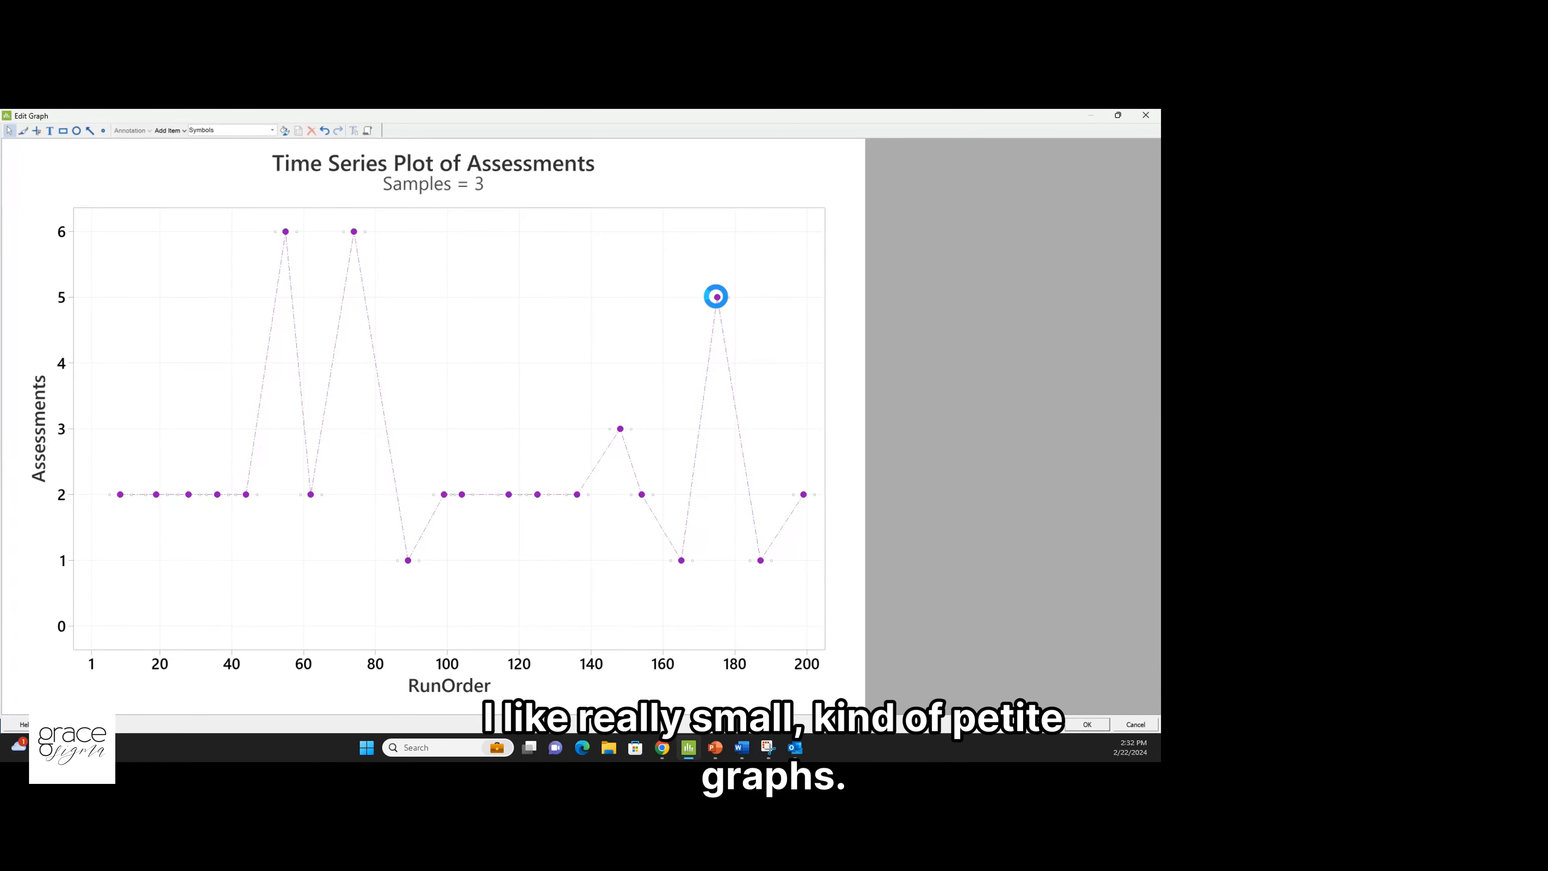
double_click(717, 297)
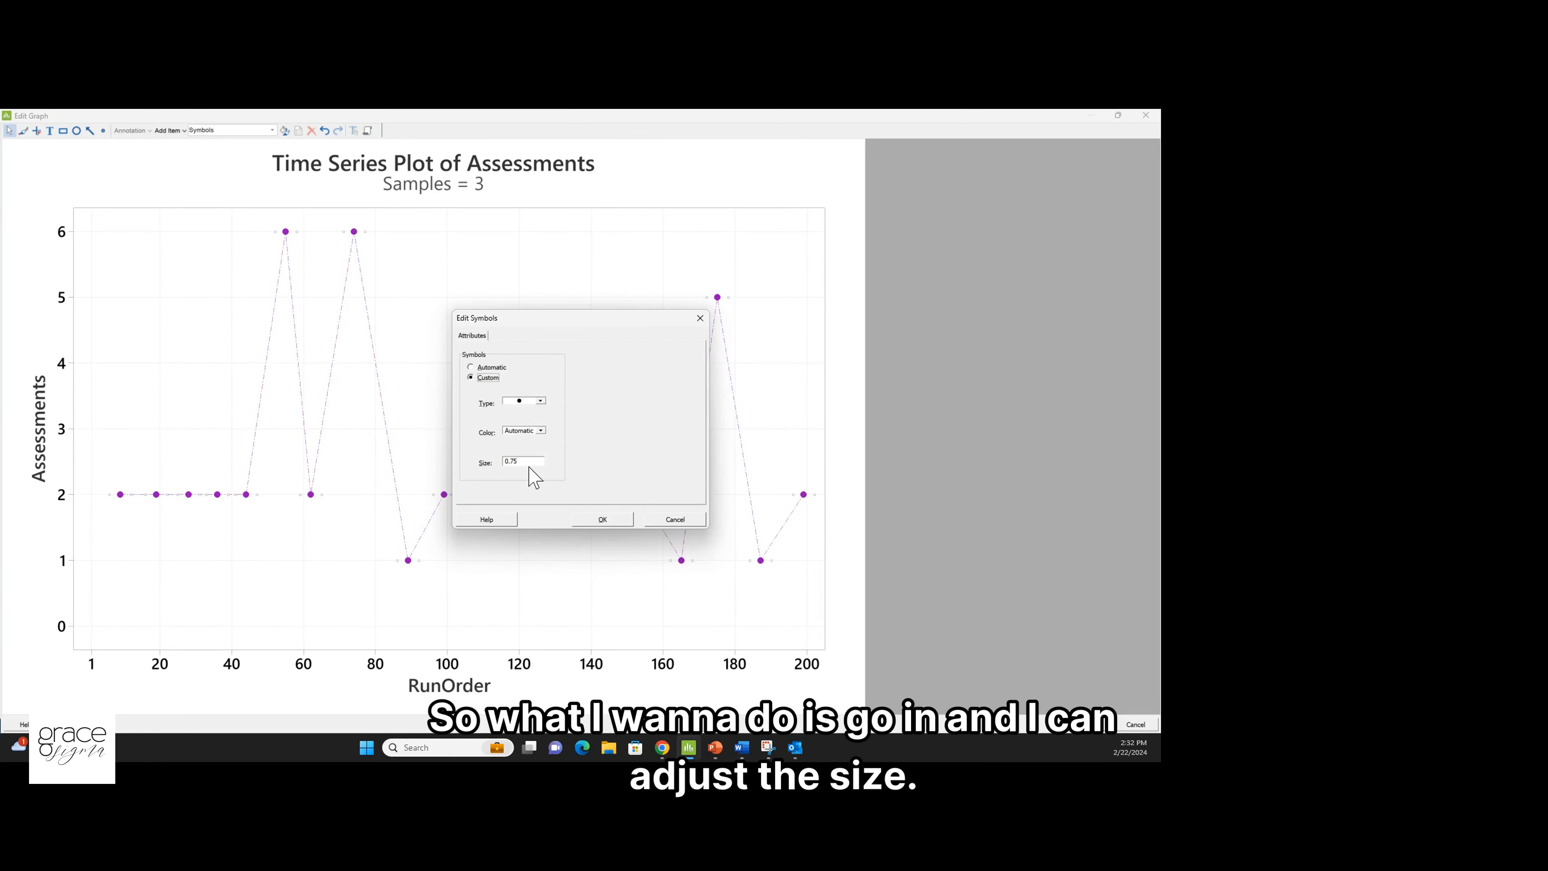
drag(531, 463, 491, 474)
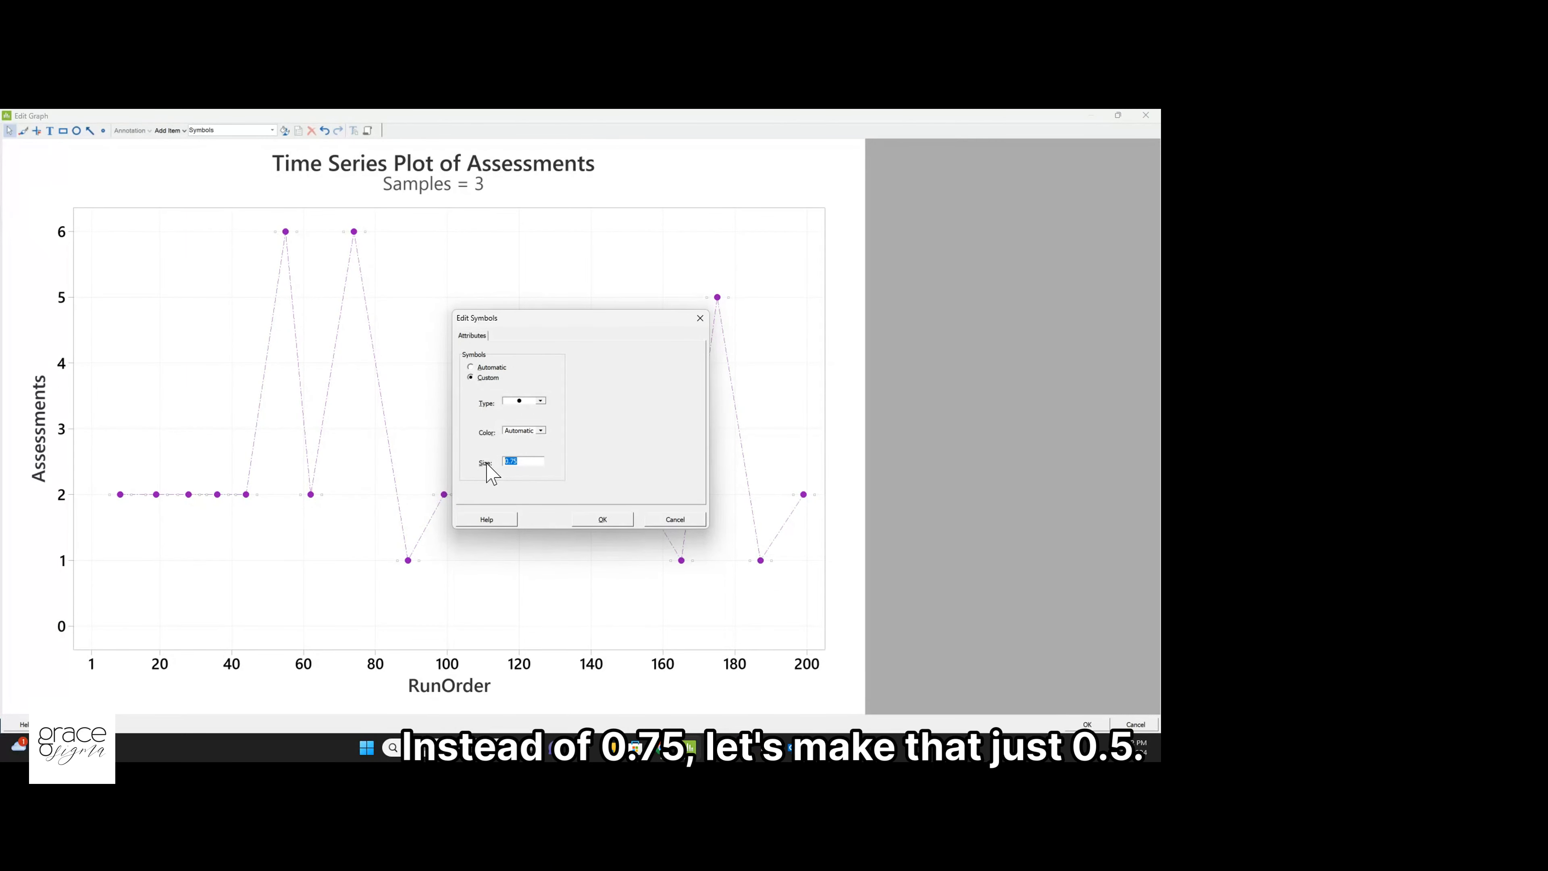
text(.5)
click(586, 520)
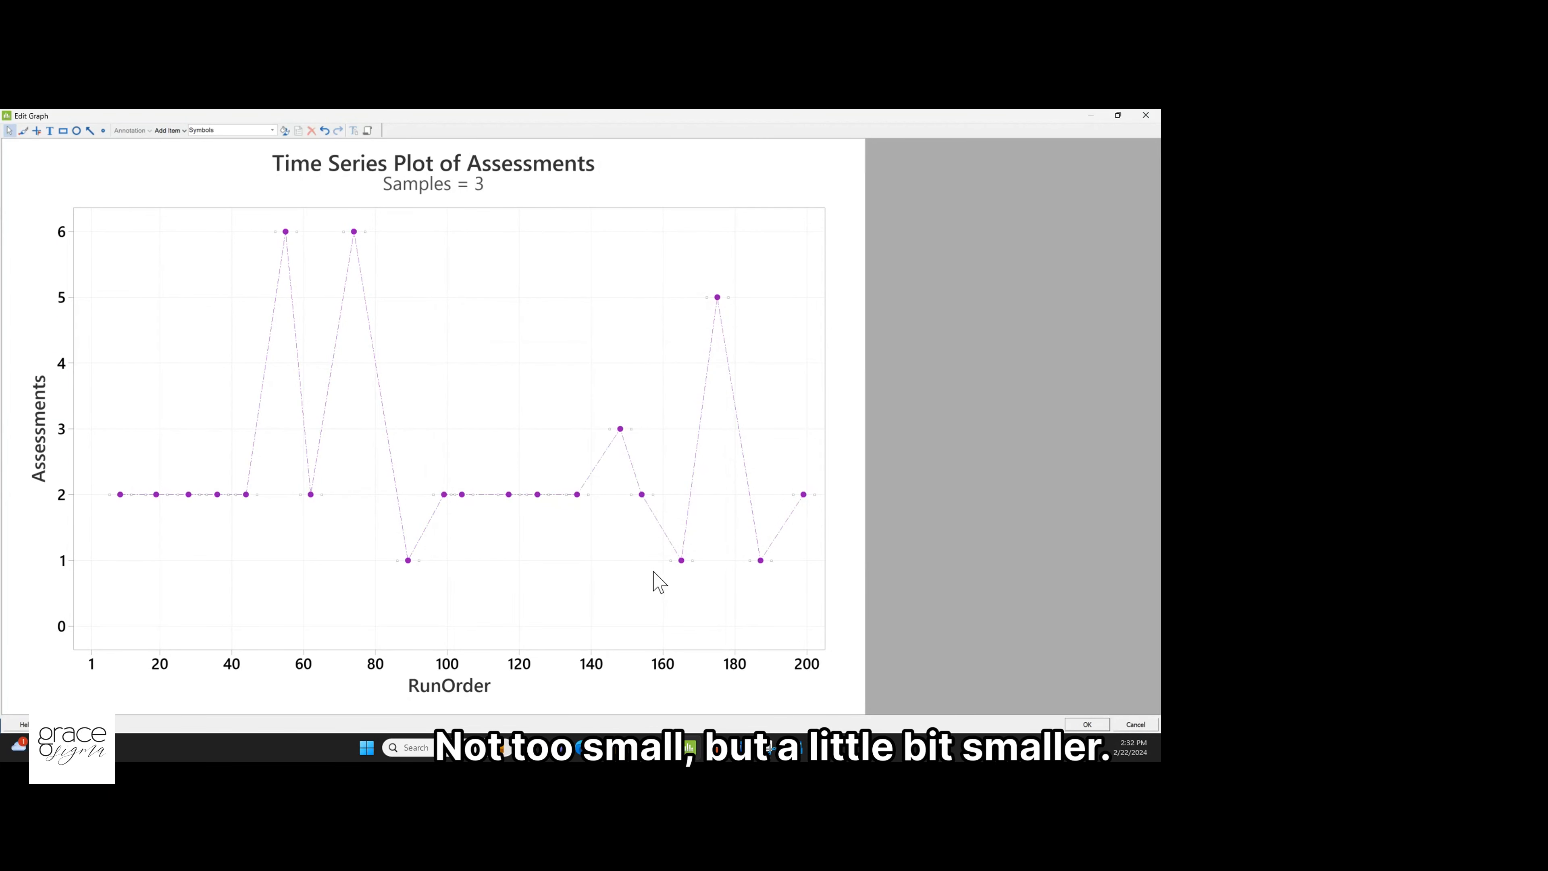
Set the data point symbols to size 0.35 and colour them Dark Green
double_click(641, 495)
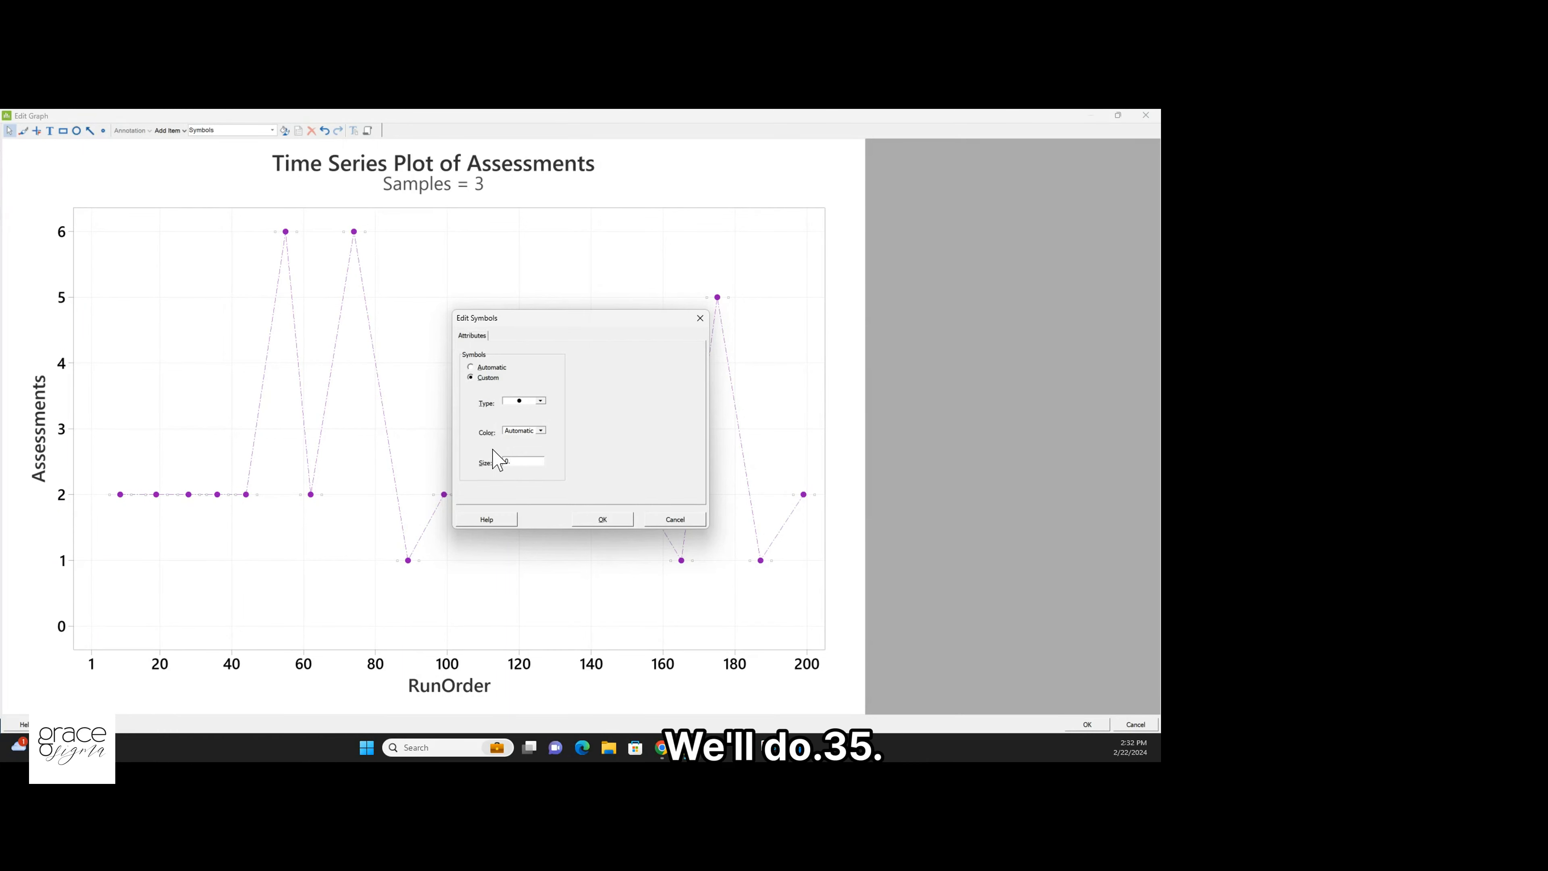
text(.35)
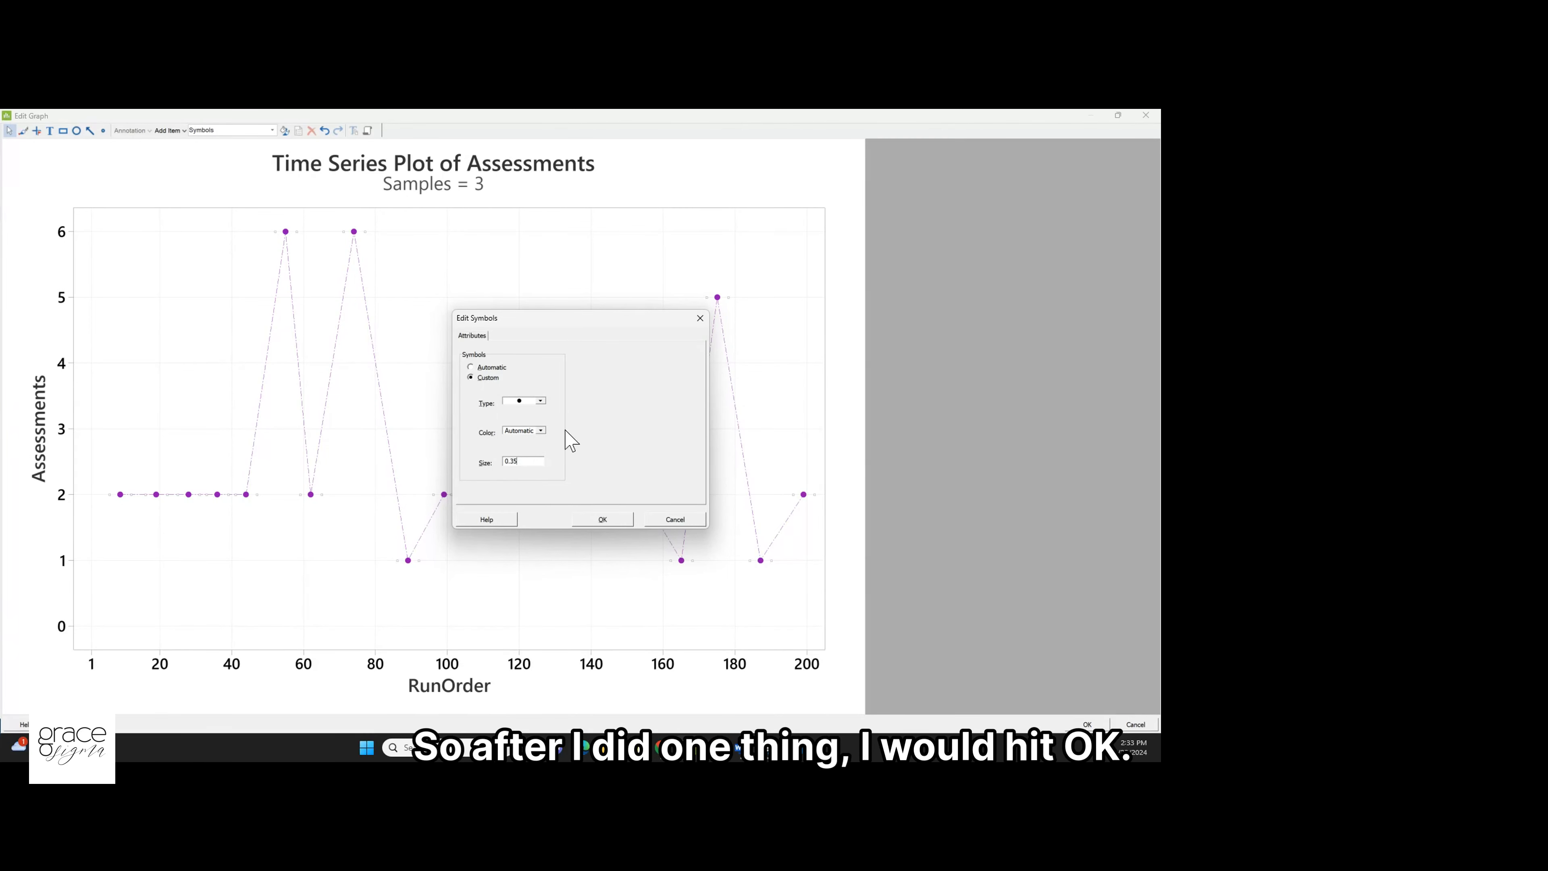
click(541, 431)
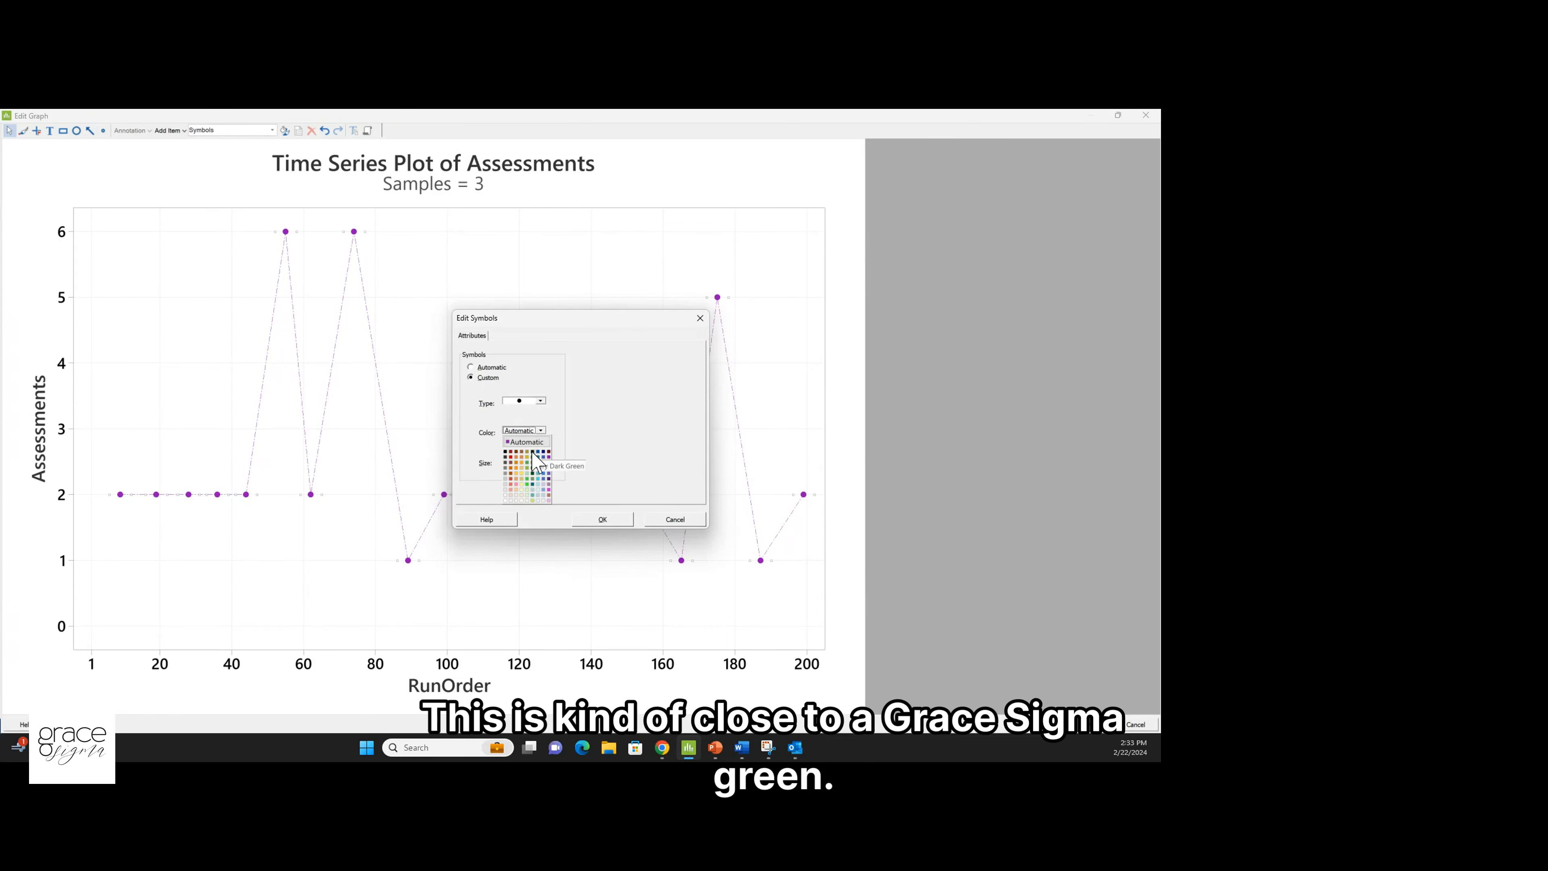
click(533, 455)
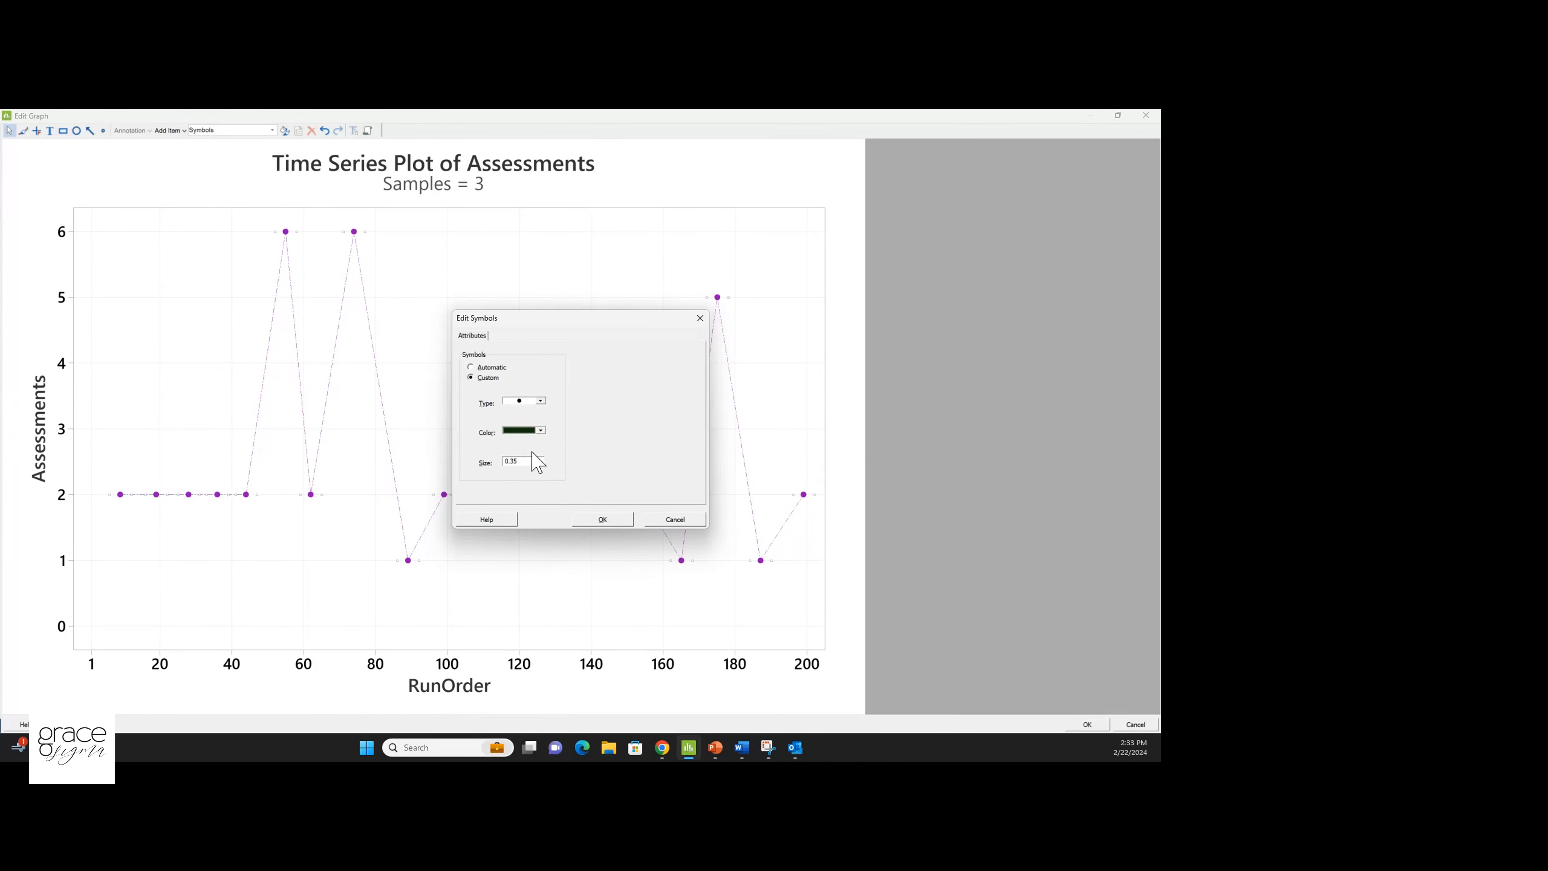
click(602, 520)
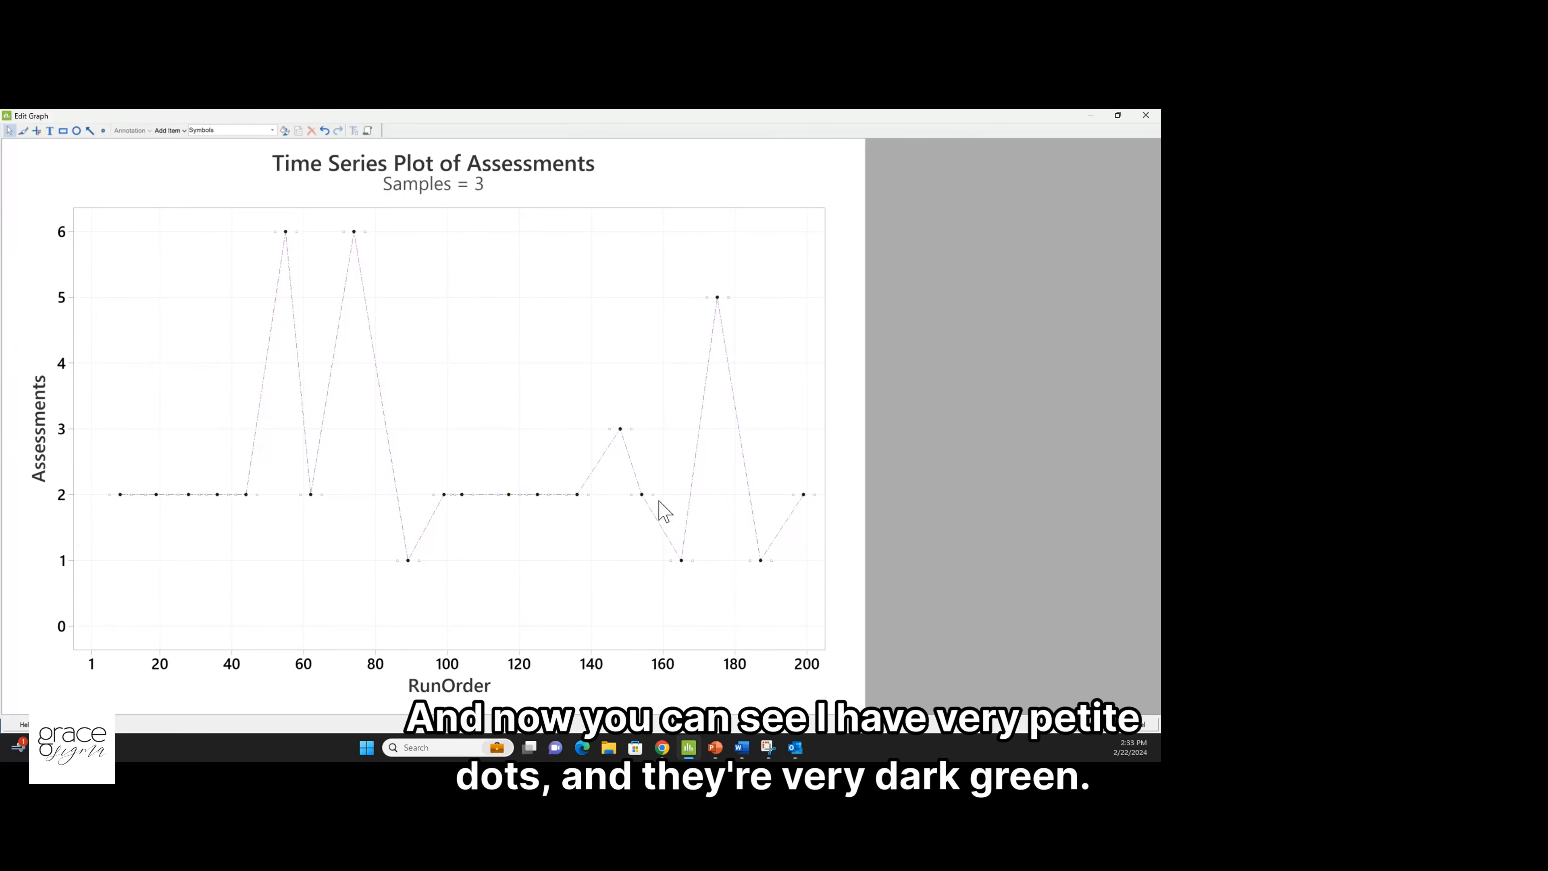
Switch the plot's connect line to custom attributes with a solid line type
click(430, 518)
double_click(432, 526)
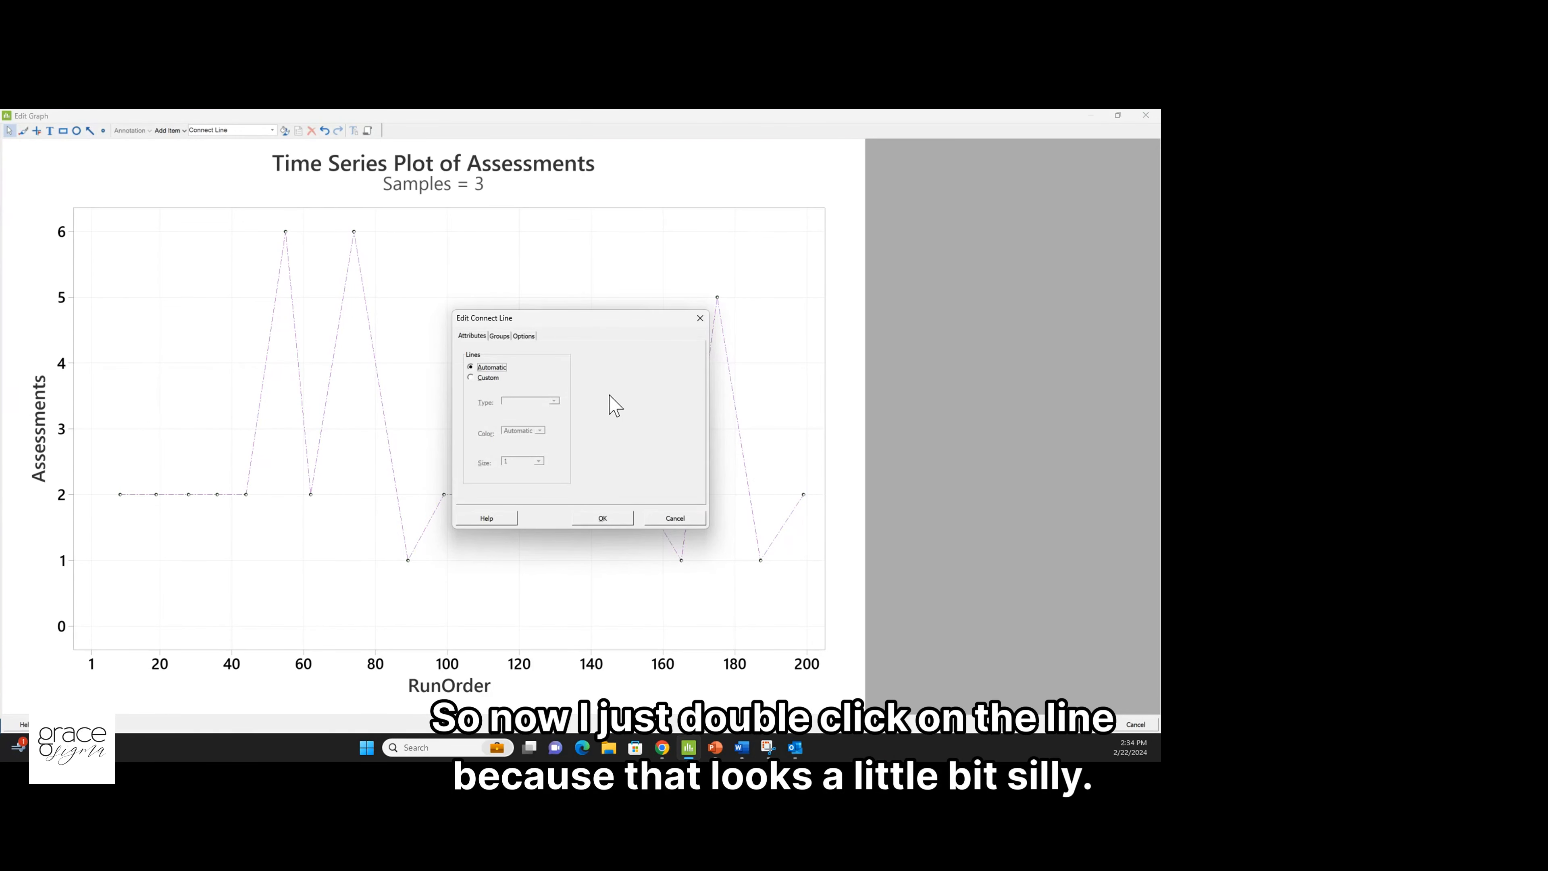
click(472, 379)
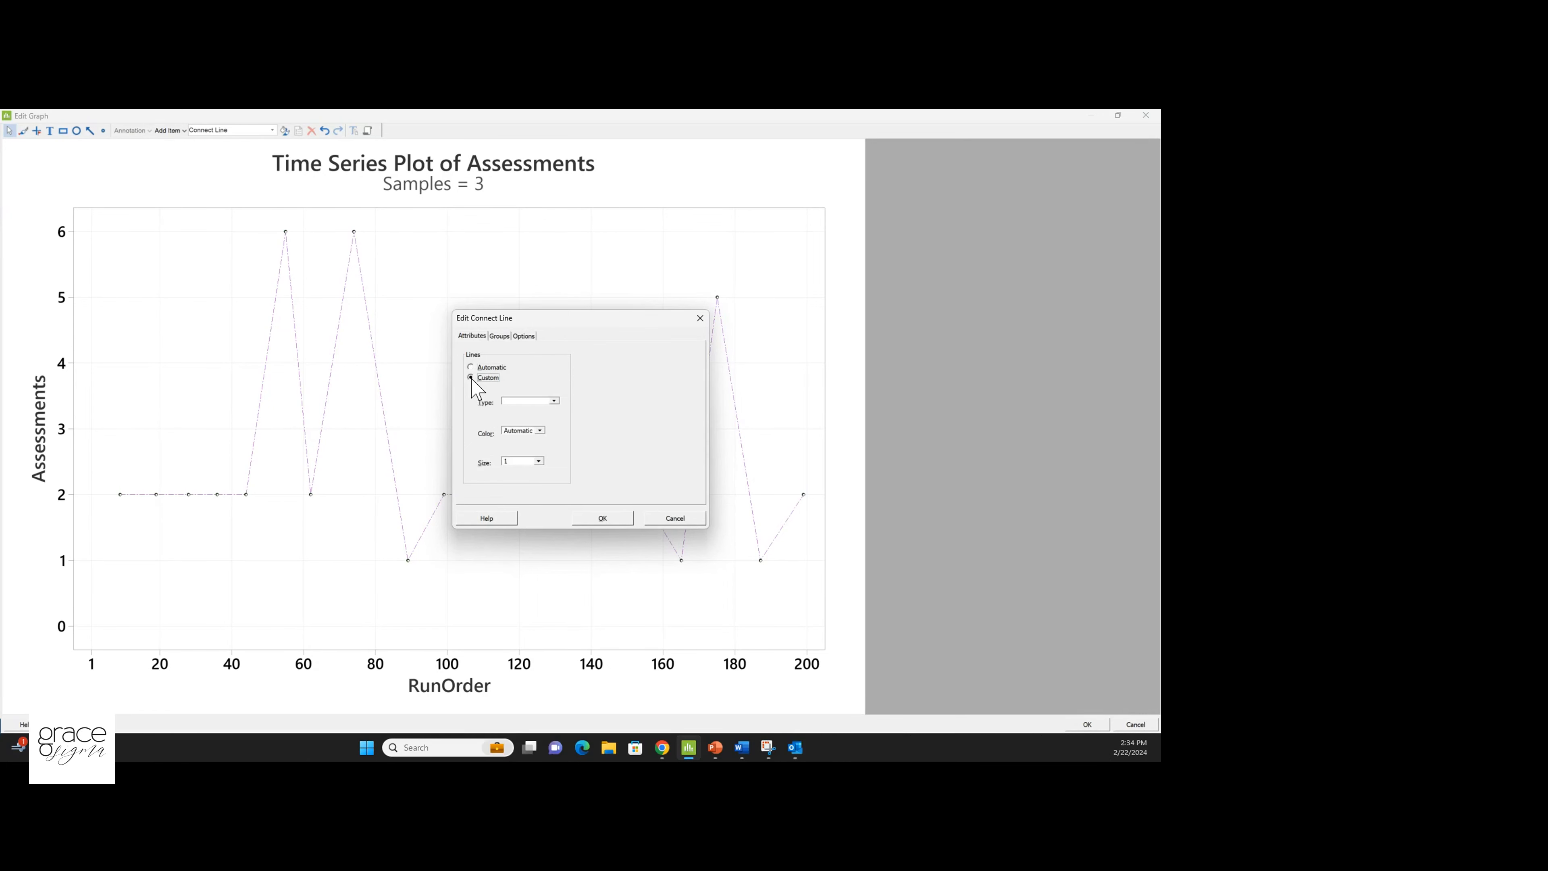
click(554, 401)
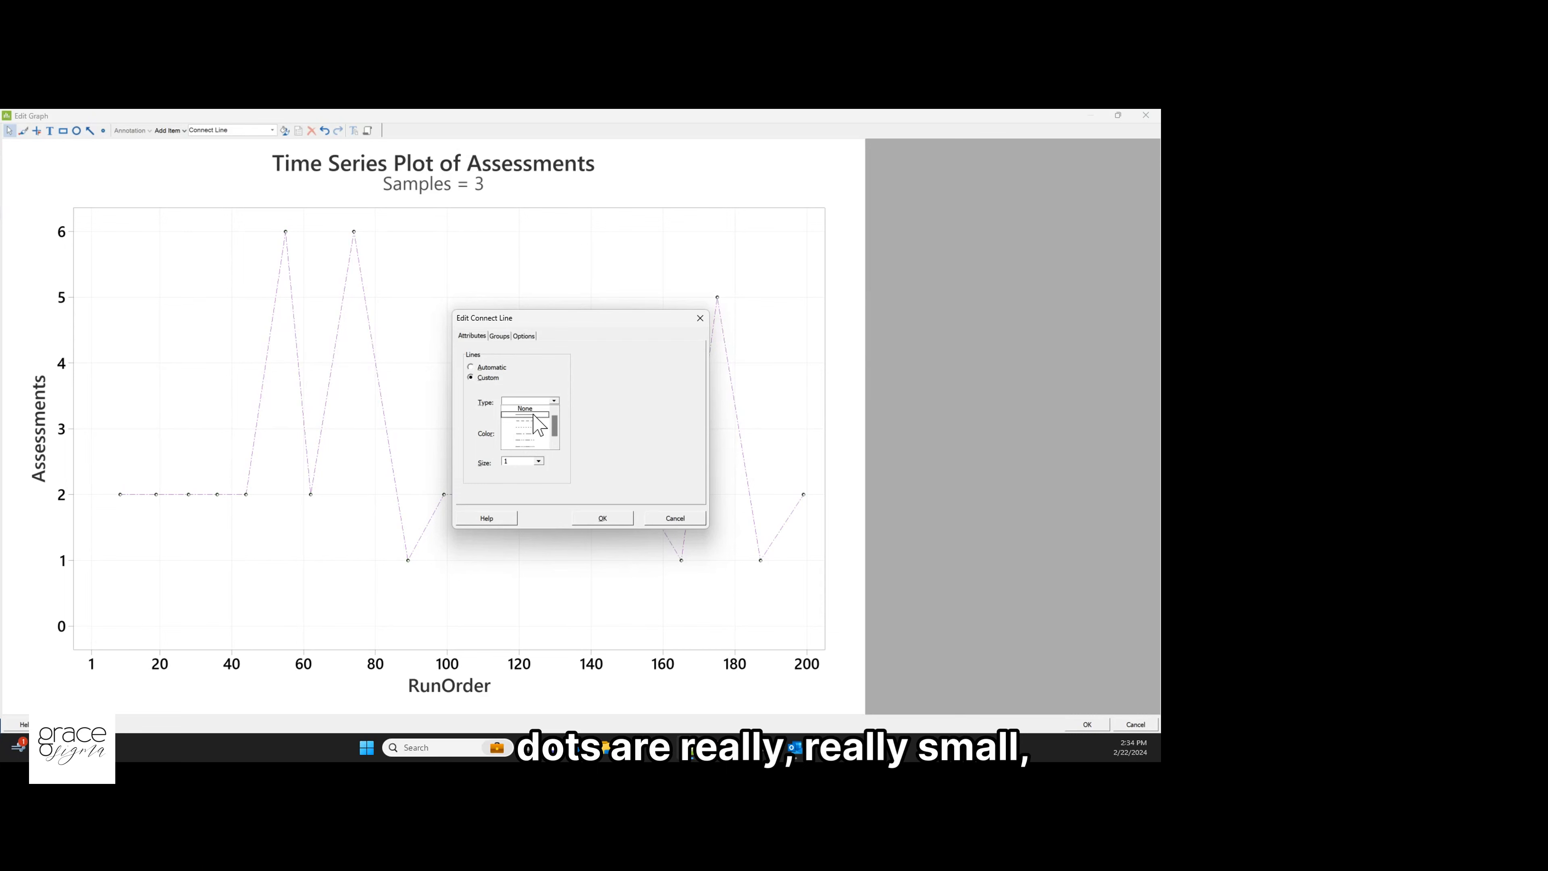
click(539, 415)
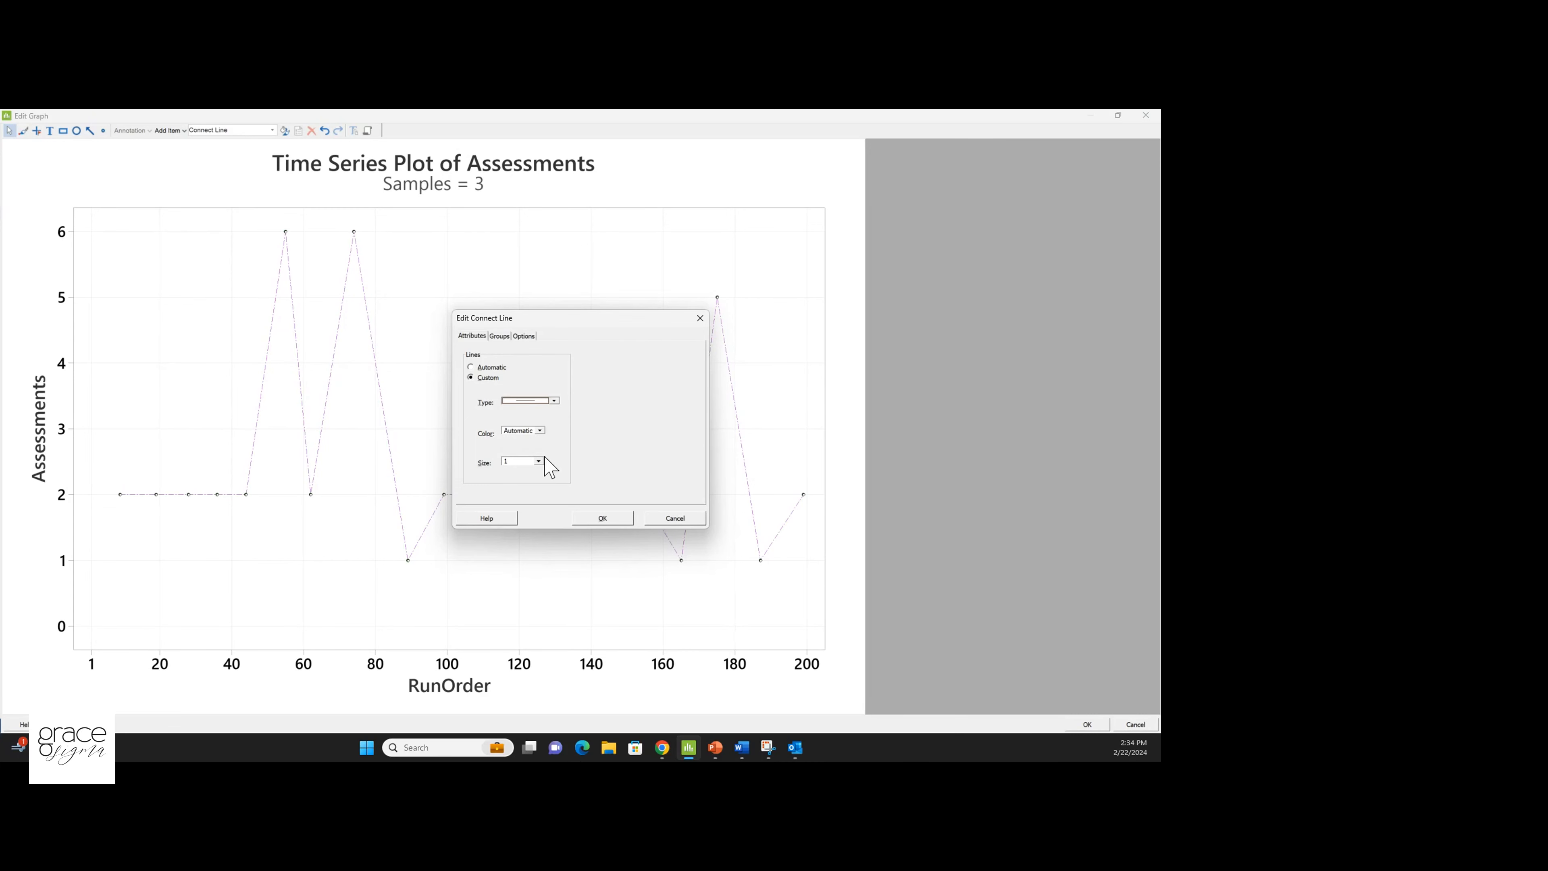
click(603, 519)
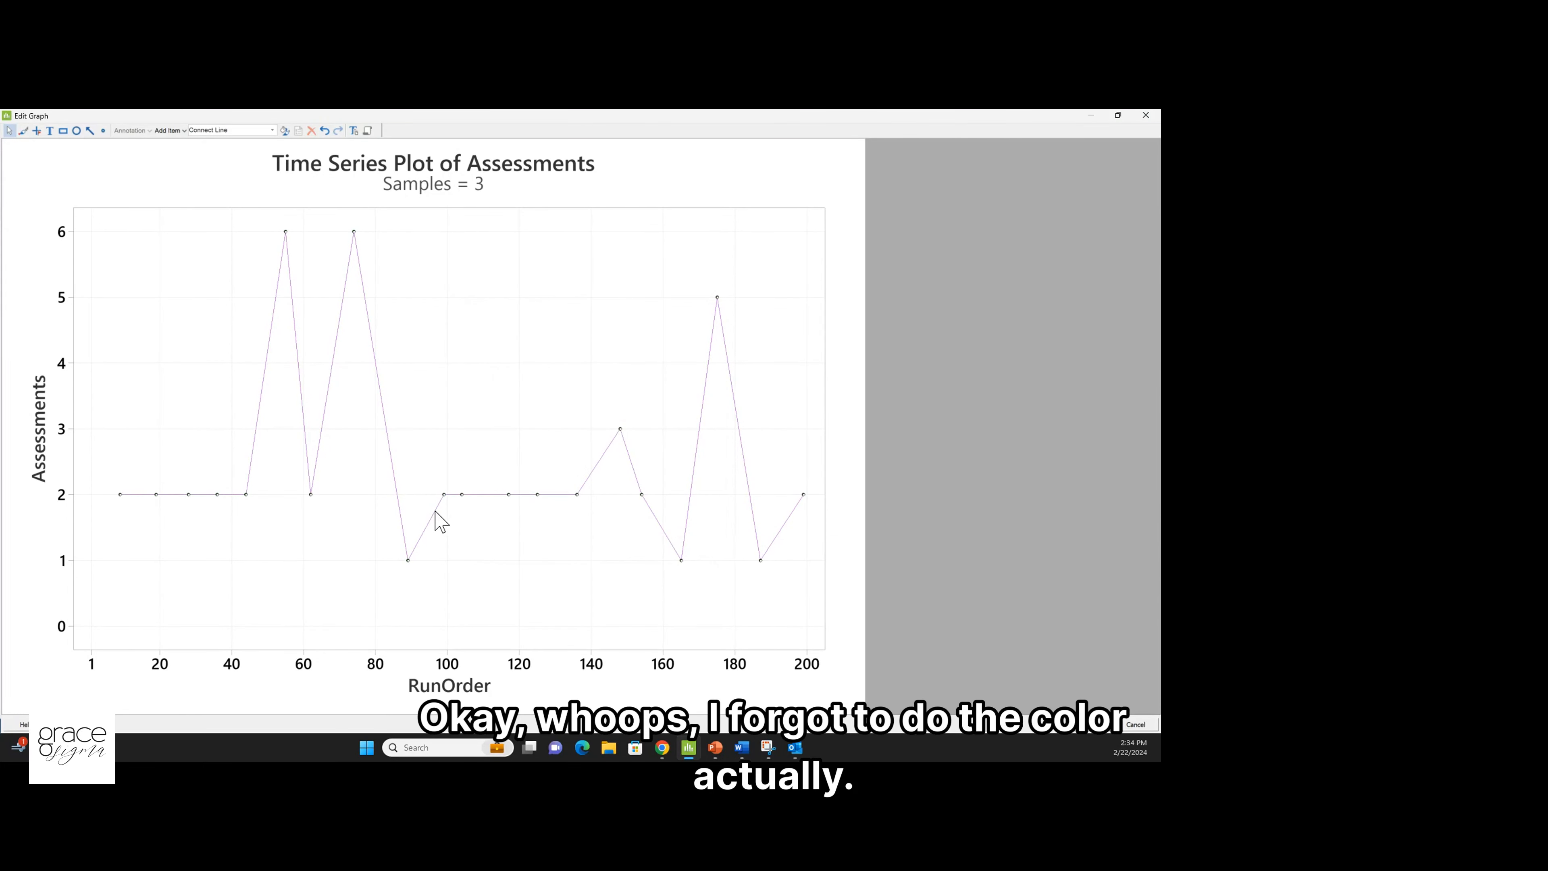
Colour the connect line Dark Green to match the symbols
double_click(435, 511)
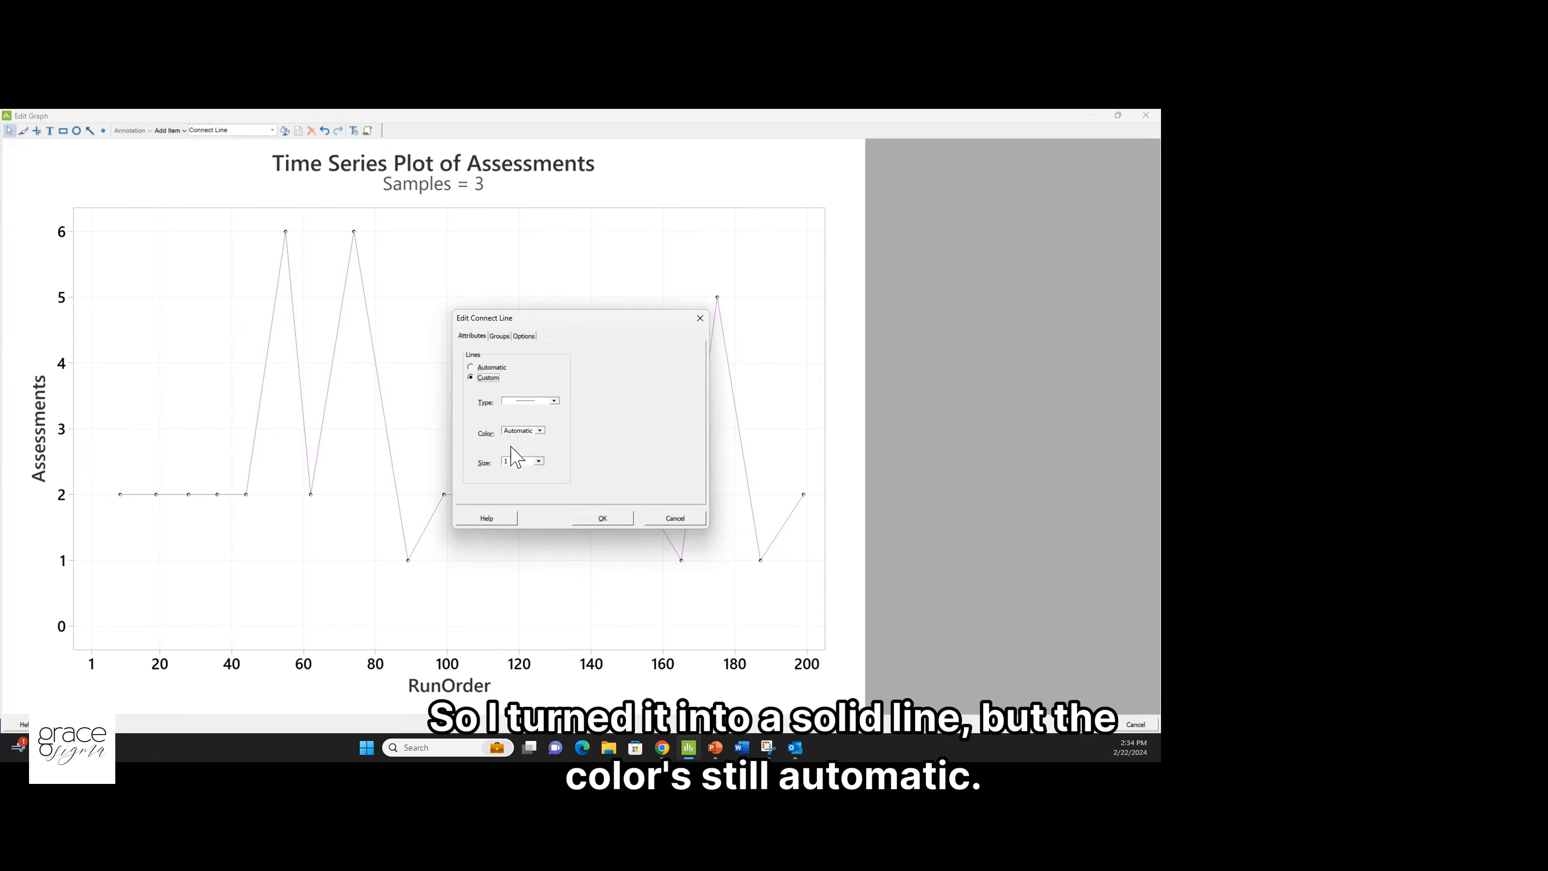
click(540, 431)
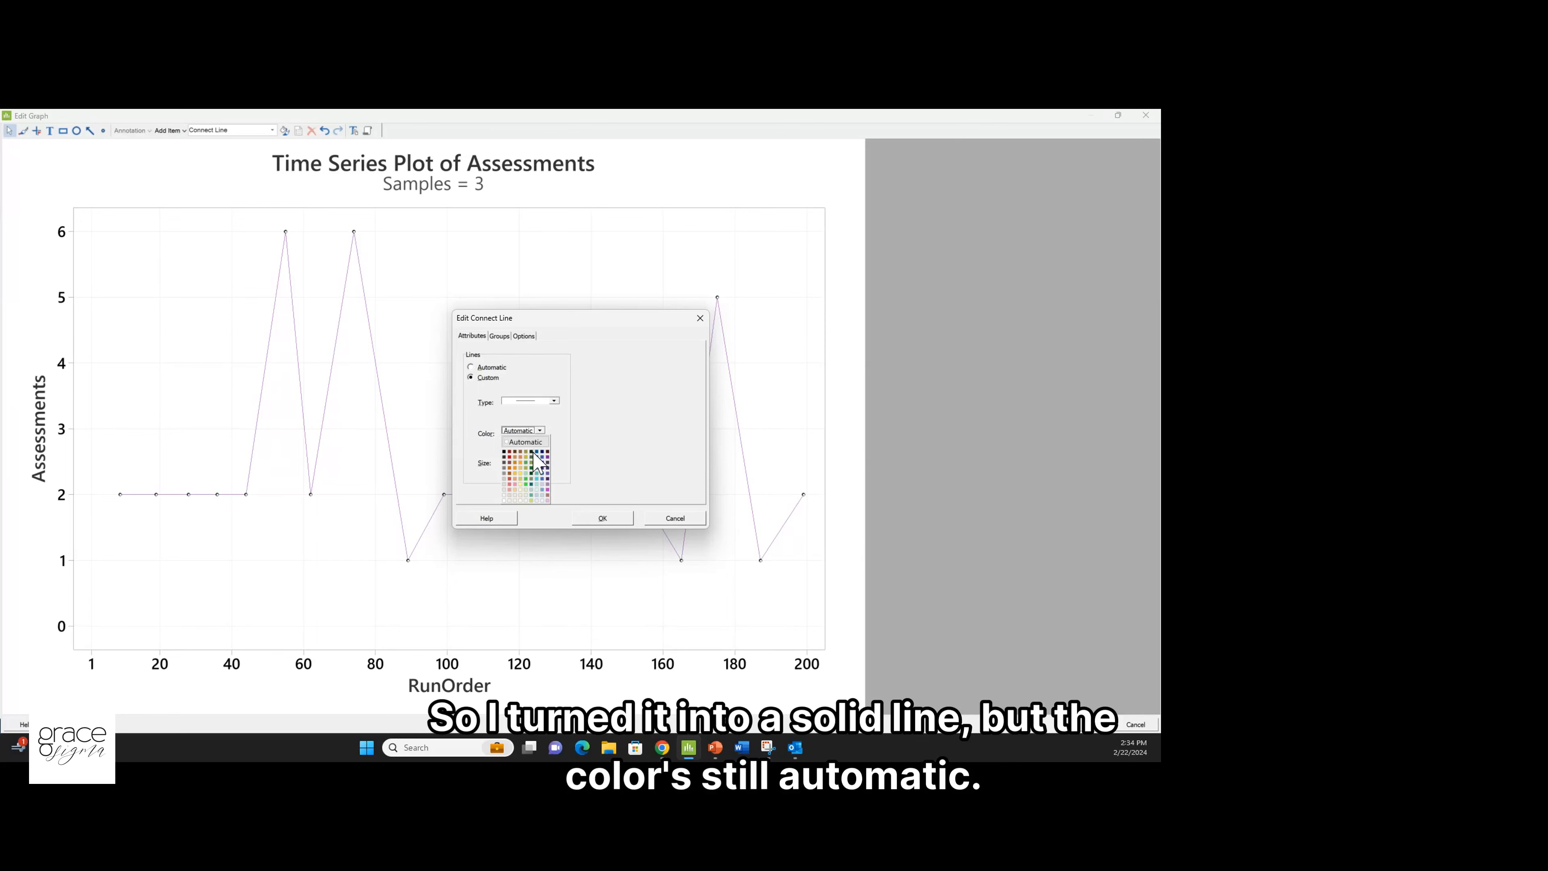
click(534, 454)
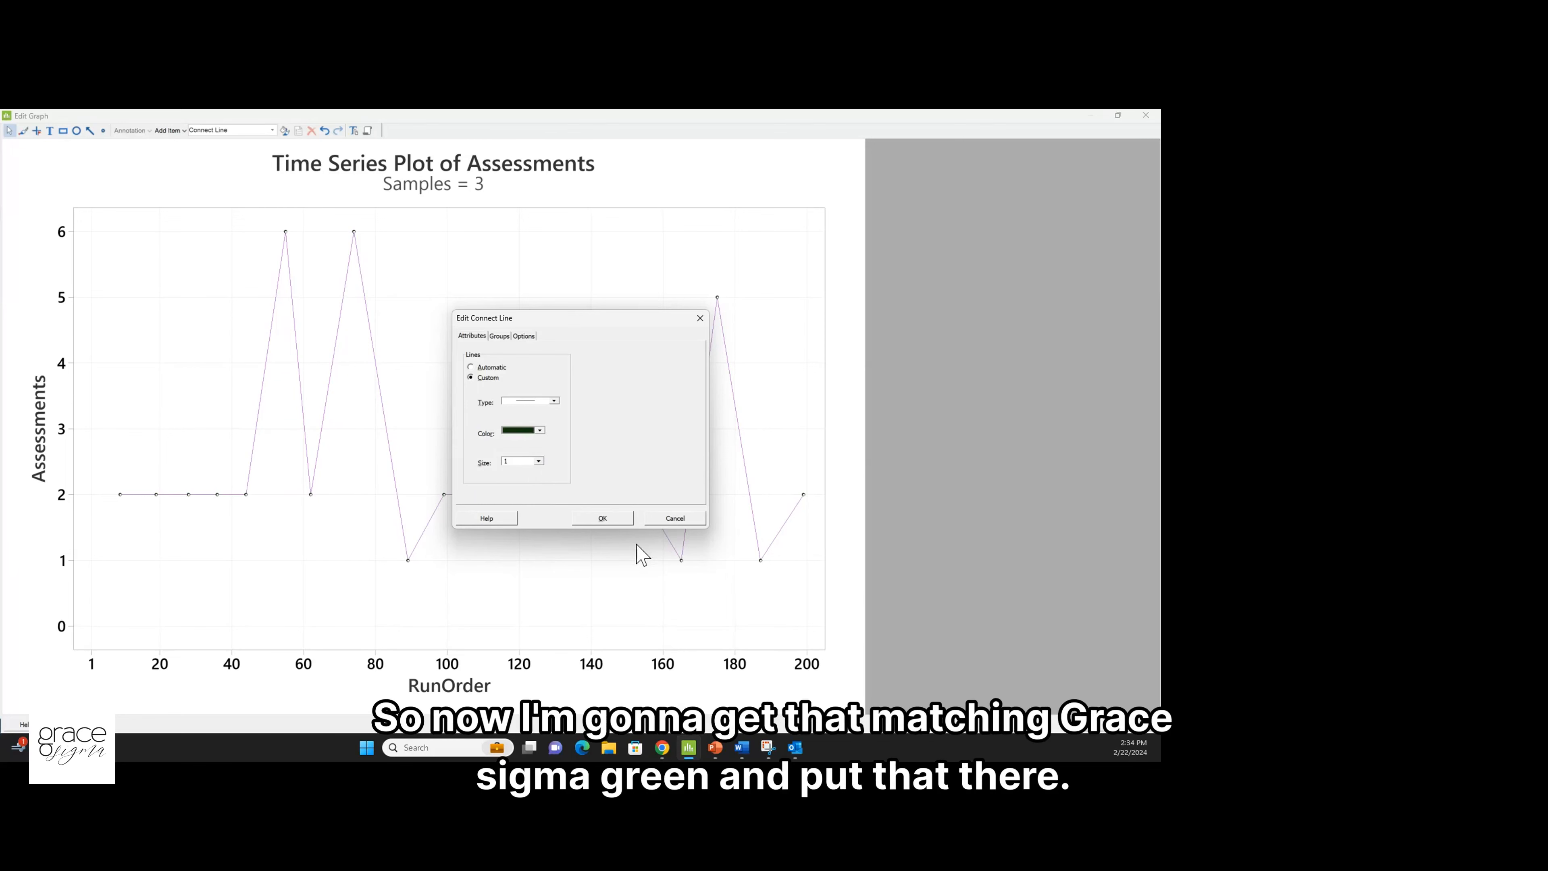
click(603, 517)
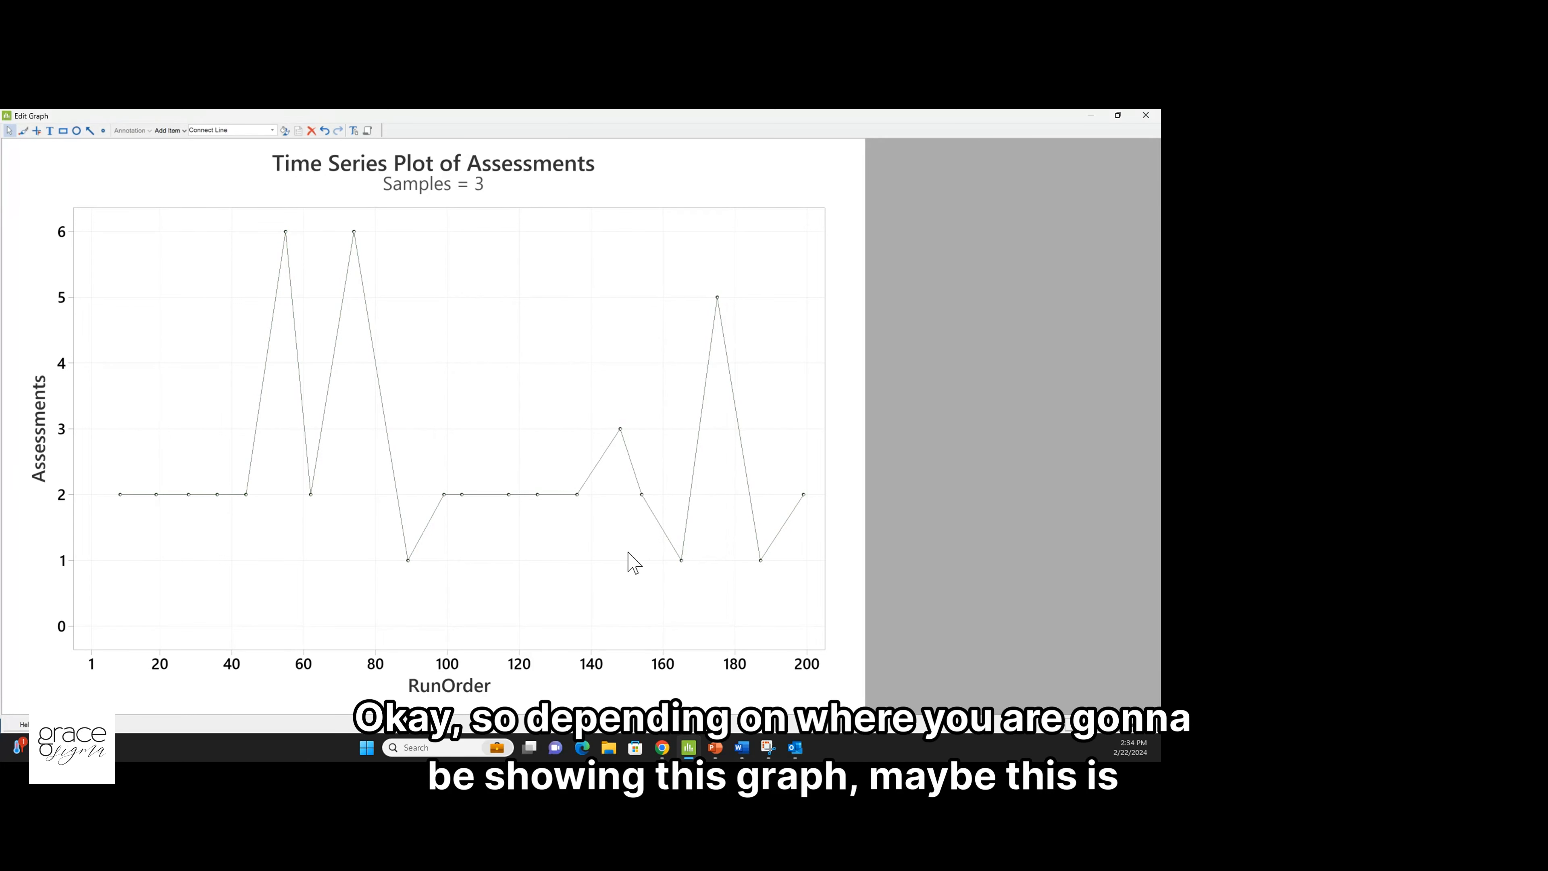
Enlarge the data point symbols on the connect line to size 0.5
click(586, 597)
click(681, 560)
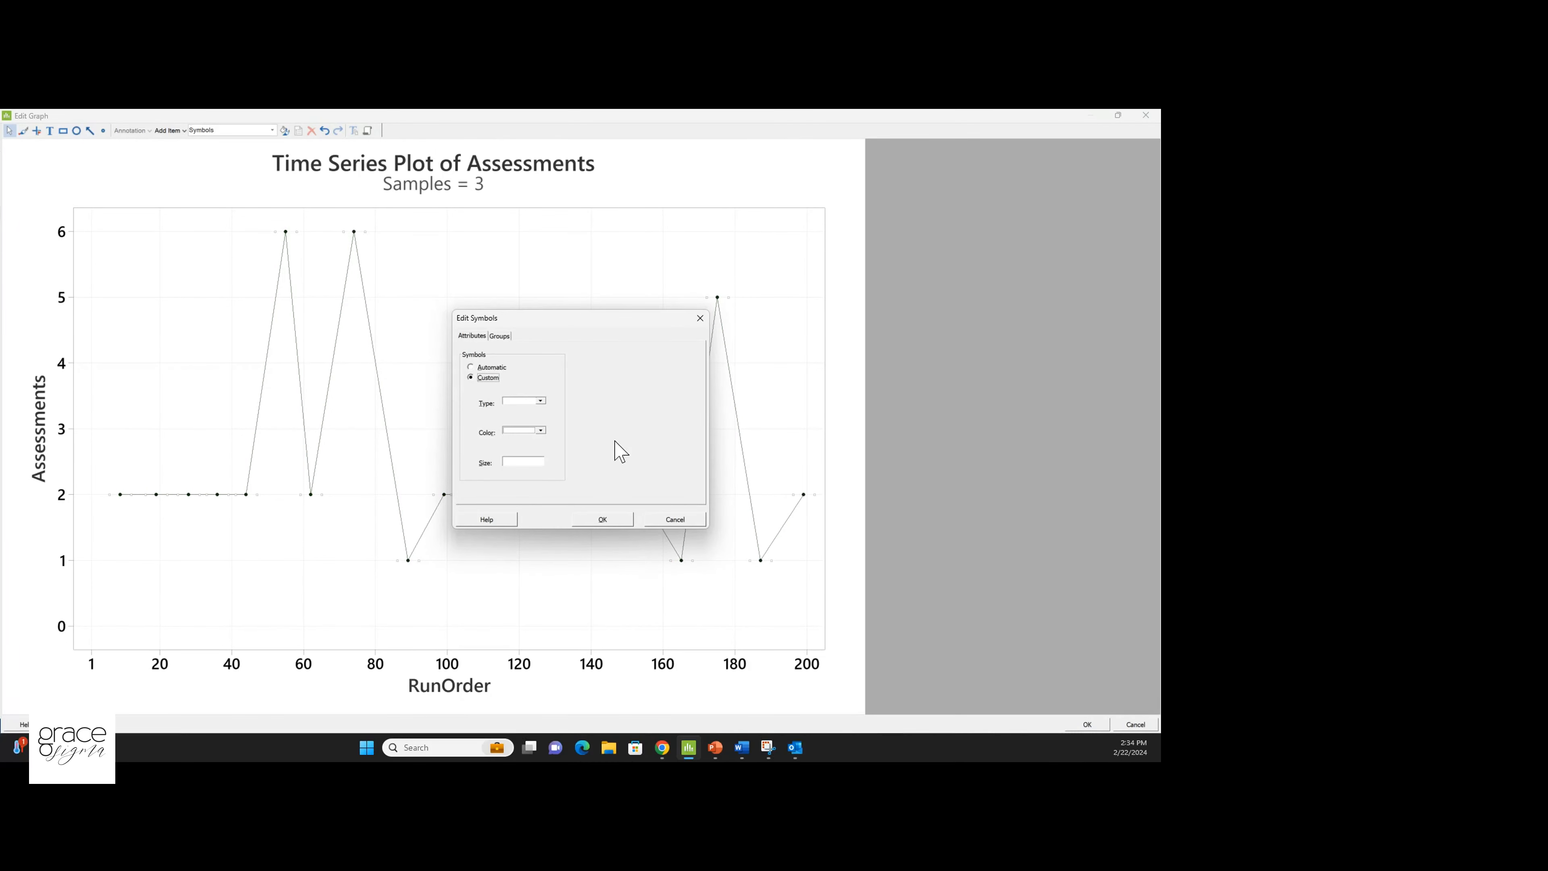
click(530, 466)
key(Return)
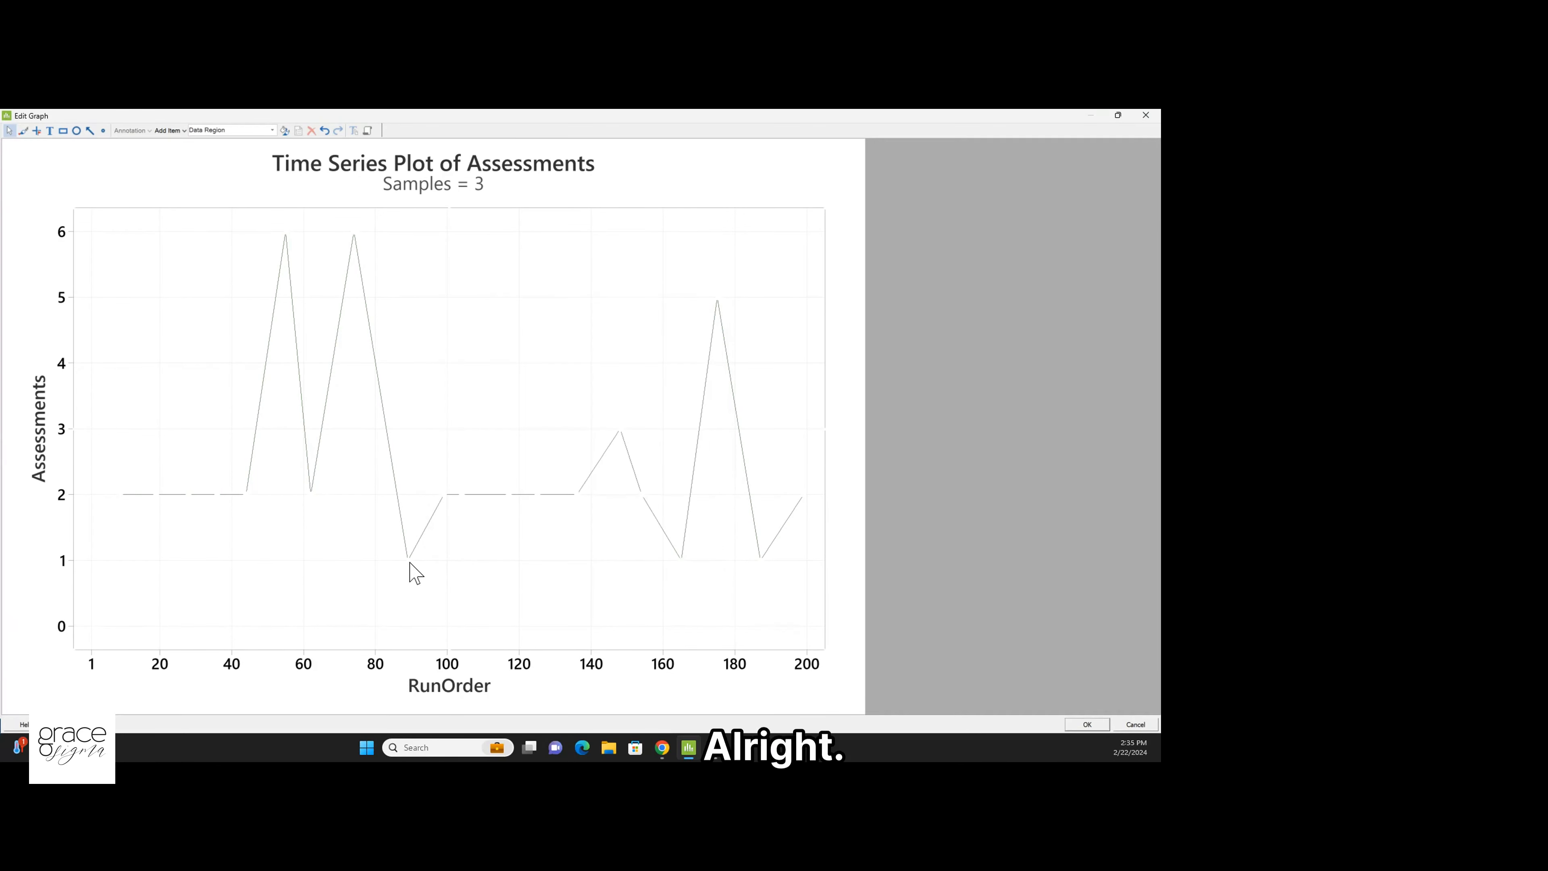
Recolour the data point symbols Dark Green
click(408, 562)
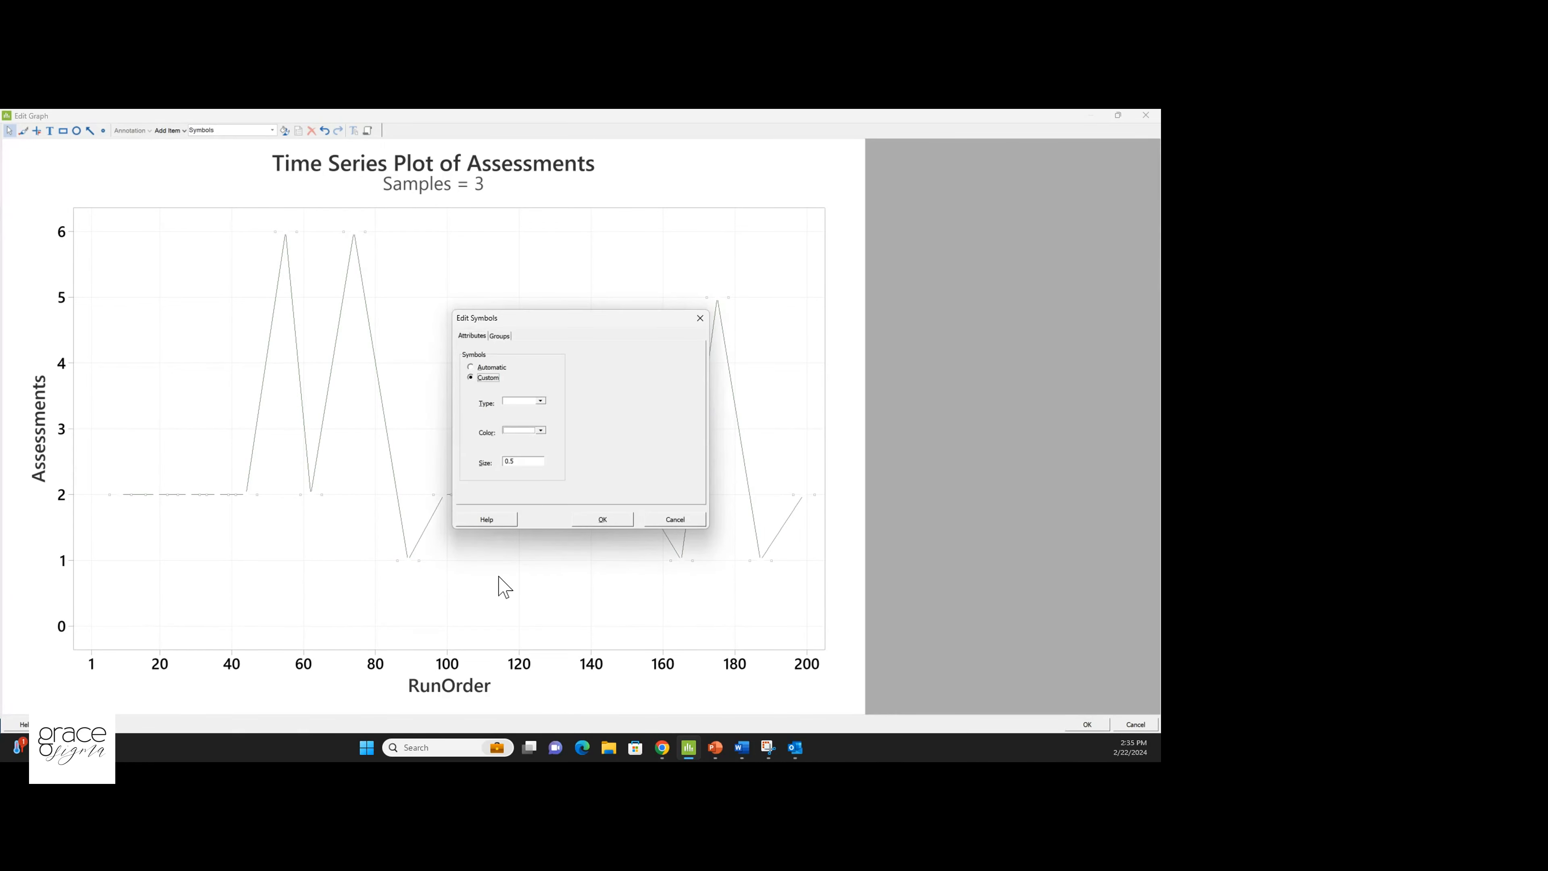
click(542, 431)
click(535, 458)
click(613, 521)
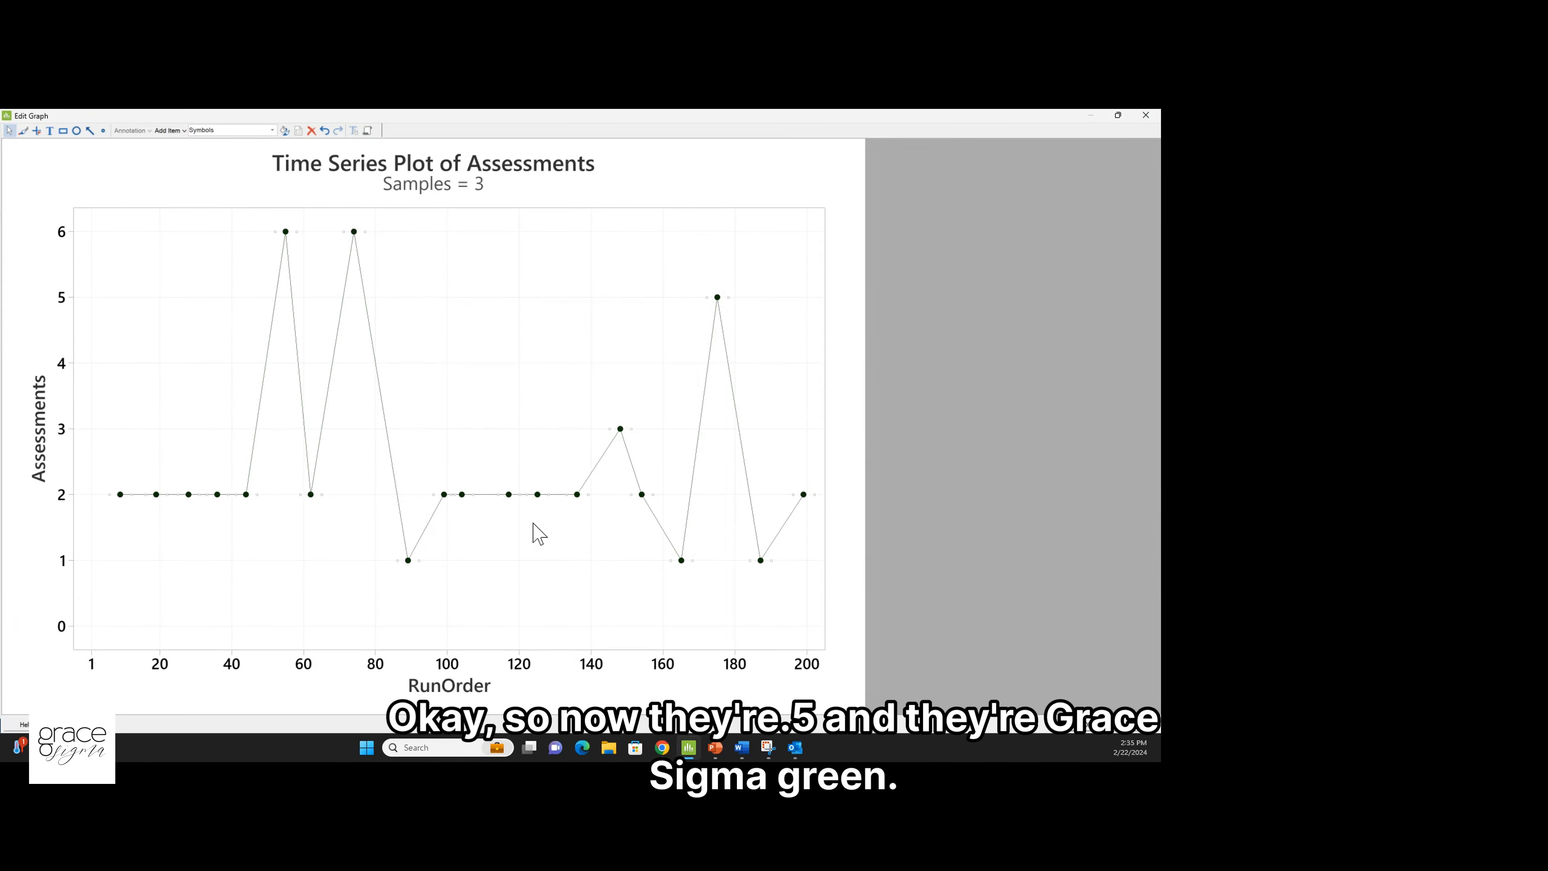